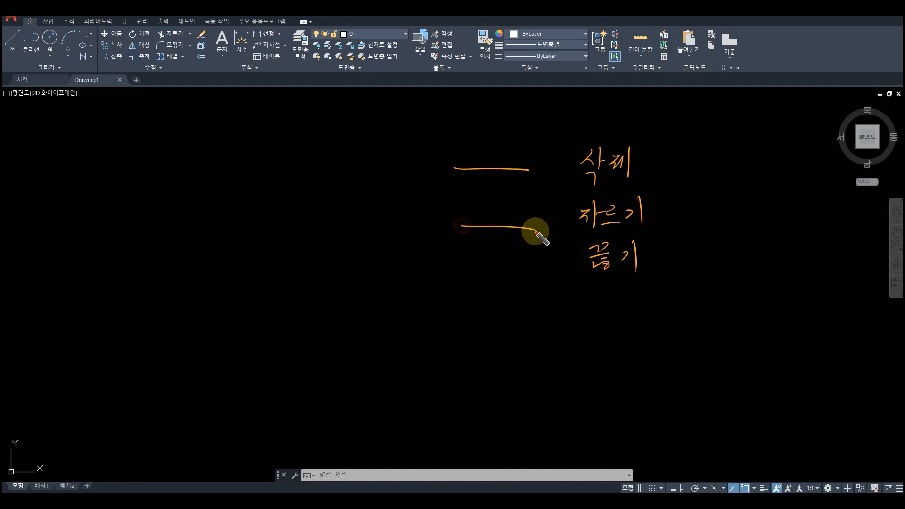
pyautogui.moveTo(470, 278); pyautogui.dragTo(545, 276)
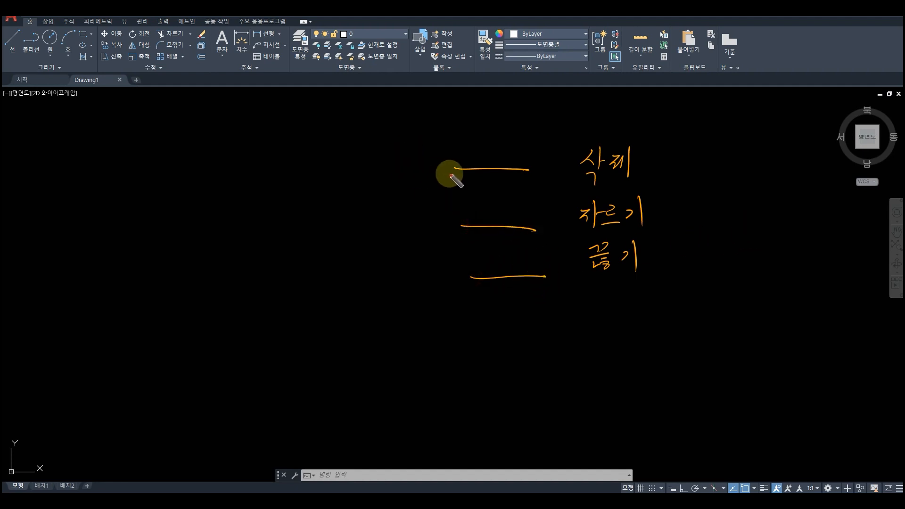
pyautogui.moveTo(510, 150)
pyautogui.mouseDown()
pyautogui.moveTo(480, 180)
pyautogui.moveTo(511, 189)
pyautogui.mouseUp()
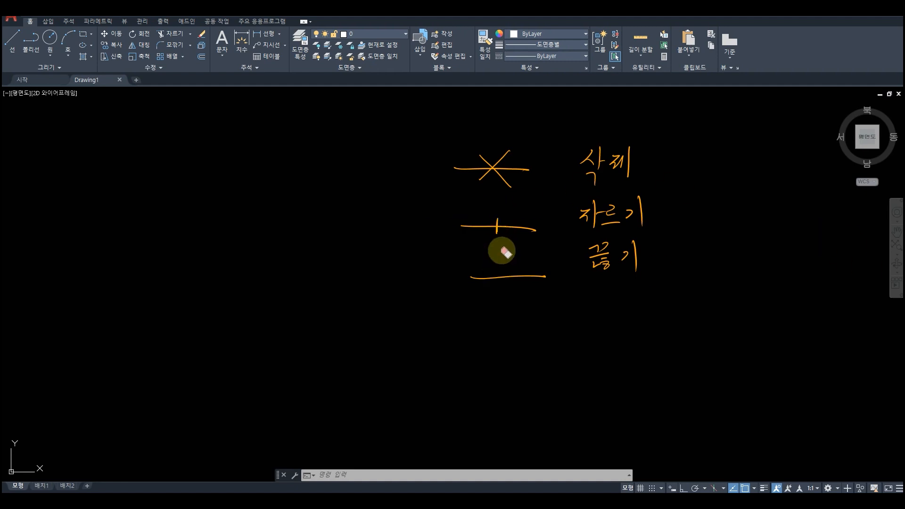
pyautogui.moveTo(503, 229); pyautogui.dragTo(529, 227)
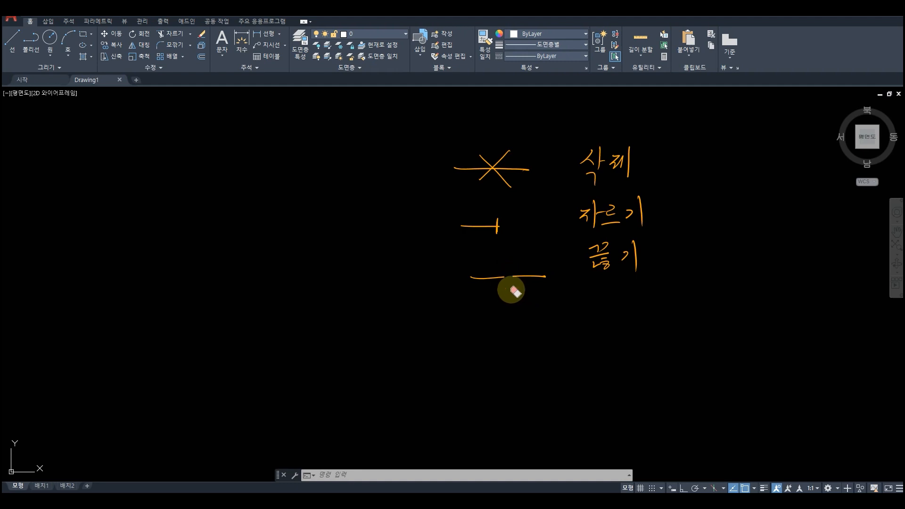
pyautogui.moveTo(511, 291); pyautogui.dragTo(487, 291)
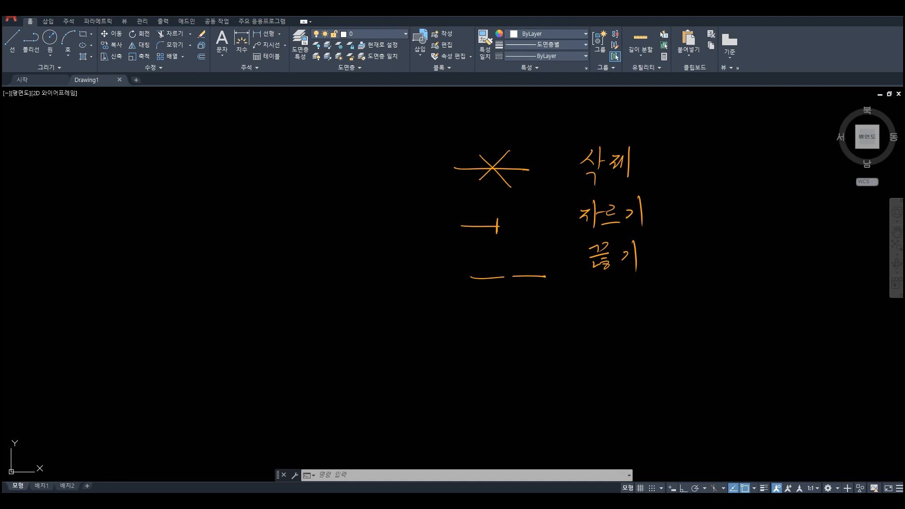
pyautogui.press('Escape')
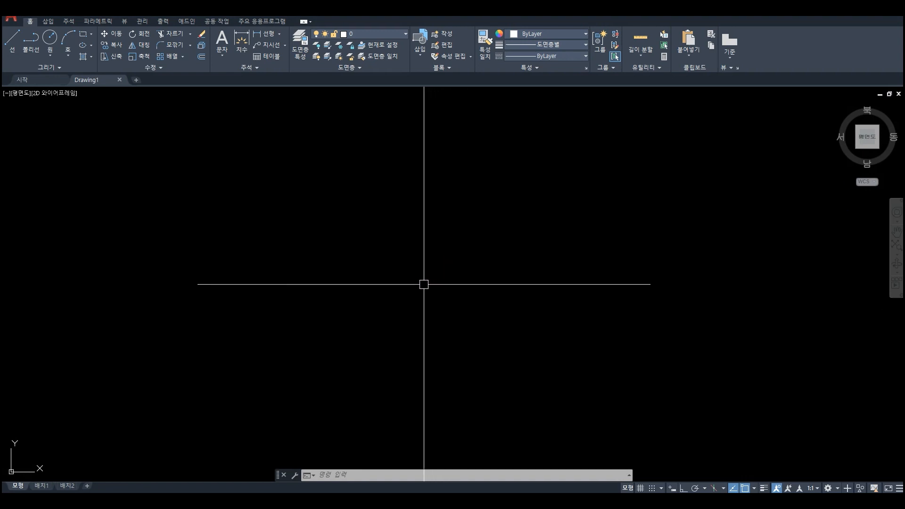
# Draw a horizontal line across the middle of the empty drawing with ortho mode turned on
pyautogui.write('1')
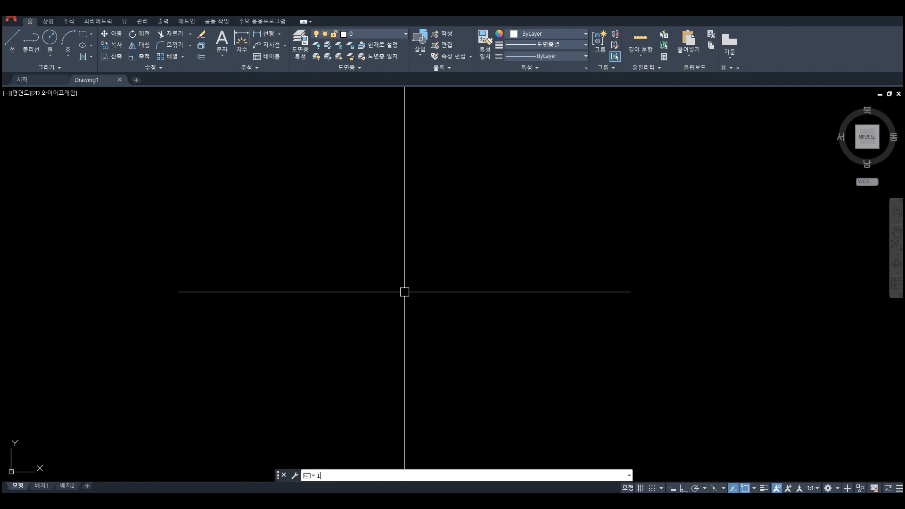
pyautogui.press('Return')
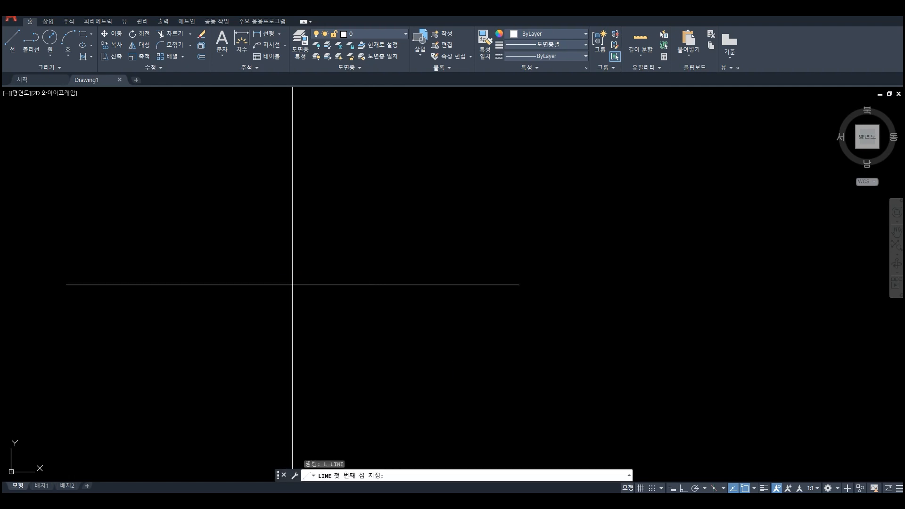
pyautogui.click(292, 285)
pyautogui.press('F8')
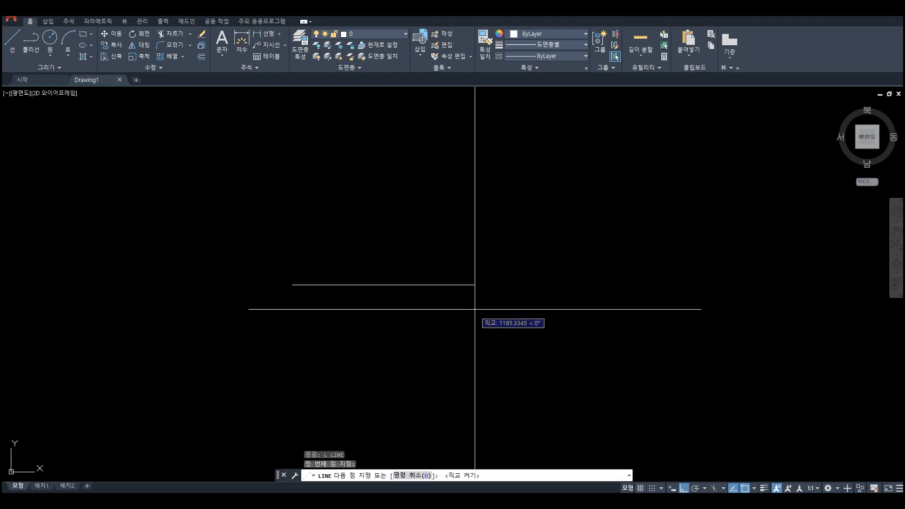
pyautogui.click(488, 303)
pyautogui.press('Return')
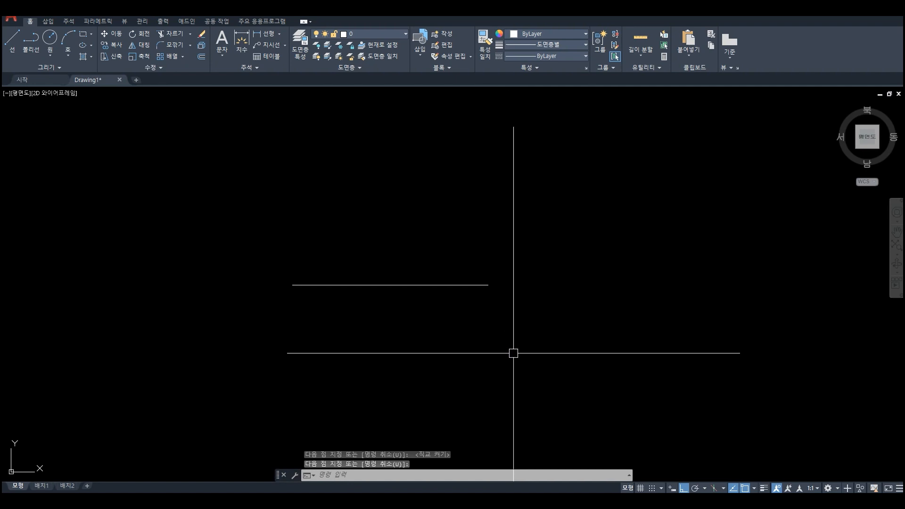
# Break the horizontal line with the Break command, removing a short section just left of its middle
pyautogui.click(157, 69)
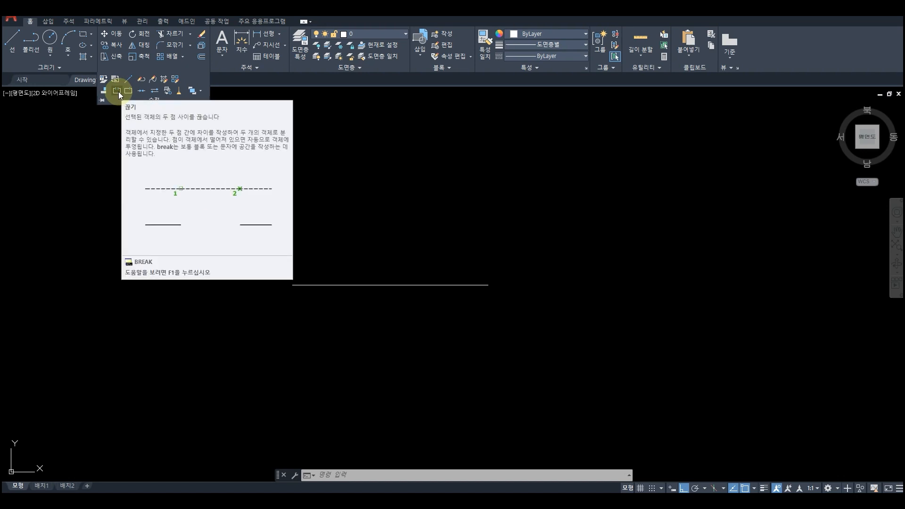
pyautogui.click(600, 210)
pyautogui.click(462, 211)
pyautogui.write('br')
pyautogui.press('Return')
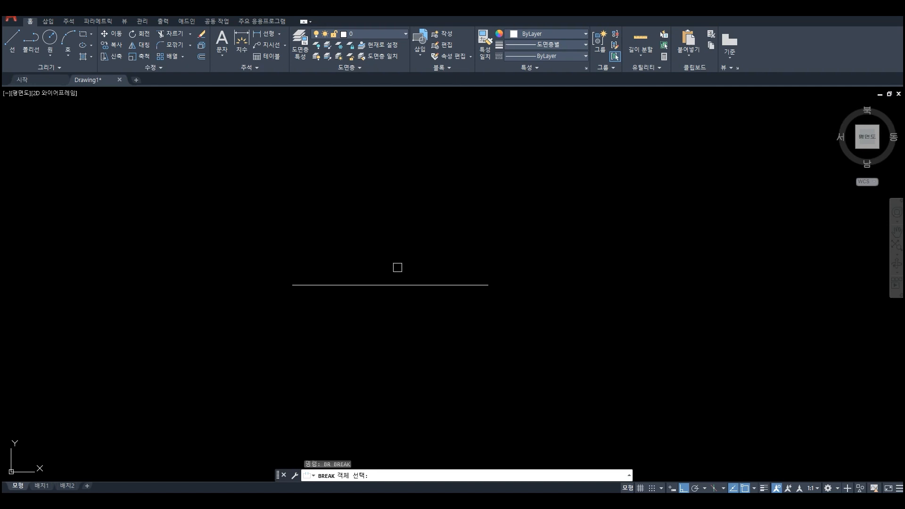
pyautogui.click(359, 285)
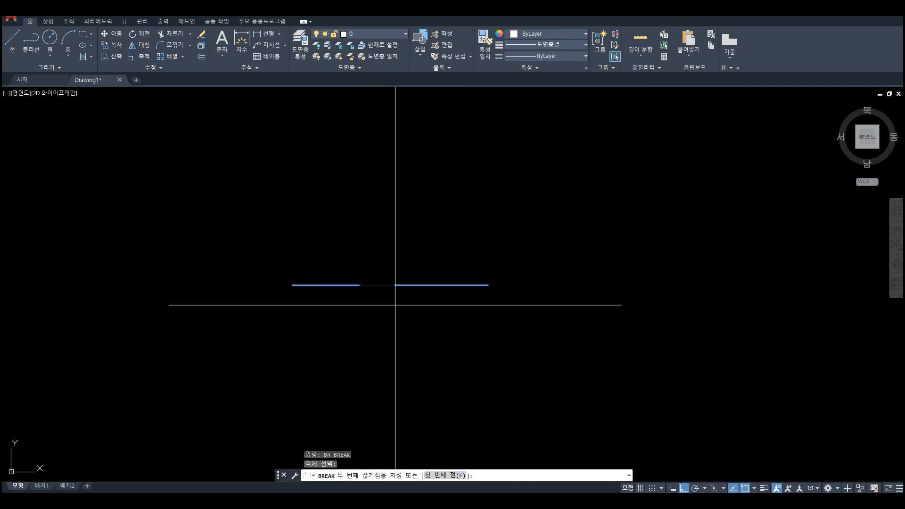
pyautogui.press('ctrl')
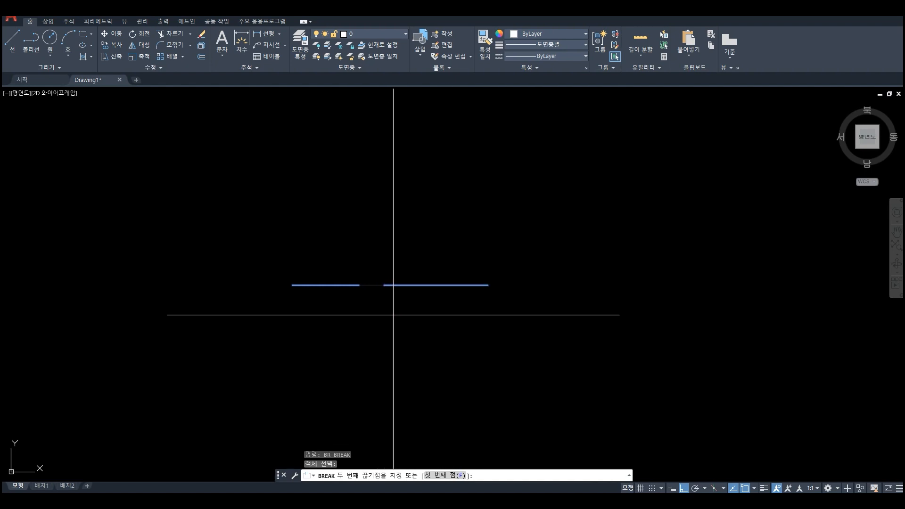
pyautogui.click(387, 321)
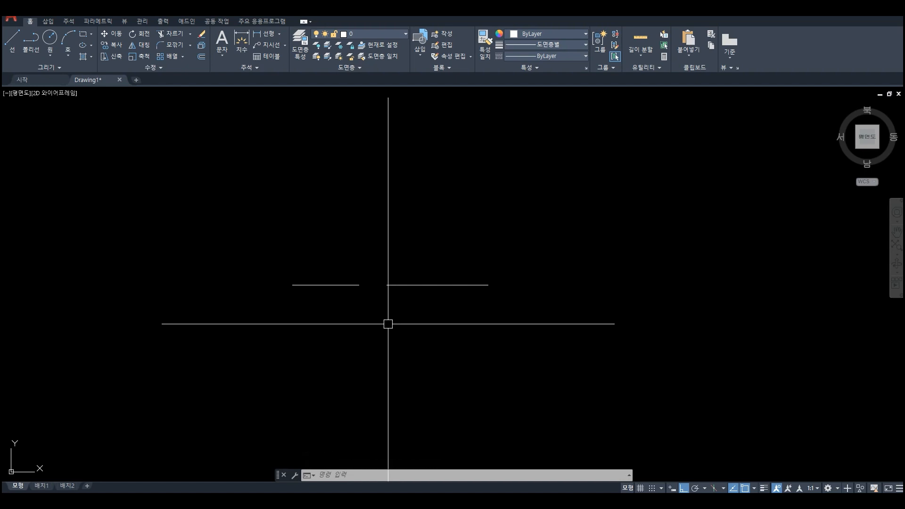
# Draw a second horizontal line of similar length a short distance above the broken line
pyautogui.write('l')
pyautogui.press('Return')
pyautogui.click(296, 243)
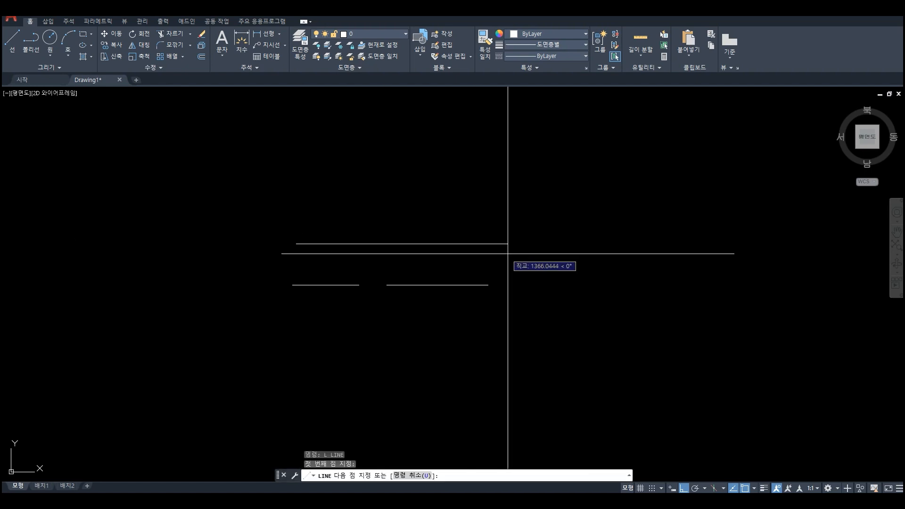
pyautogui.click(492, 250)
pyautogui.press('Return')
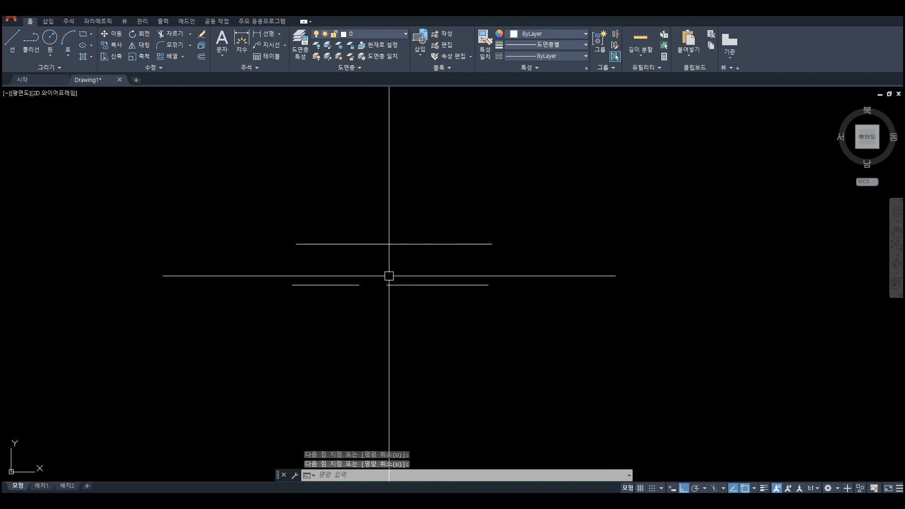
# Break the second horizontal line, using the selection point as first break point and ending the gap near the line's middle
pyautogui.write('br')
pyautogui.press('Return')
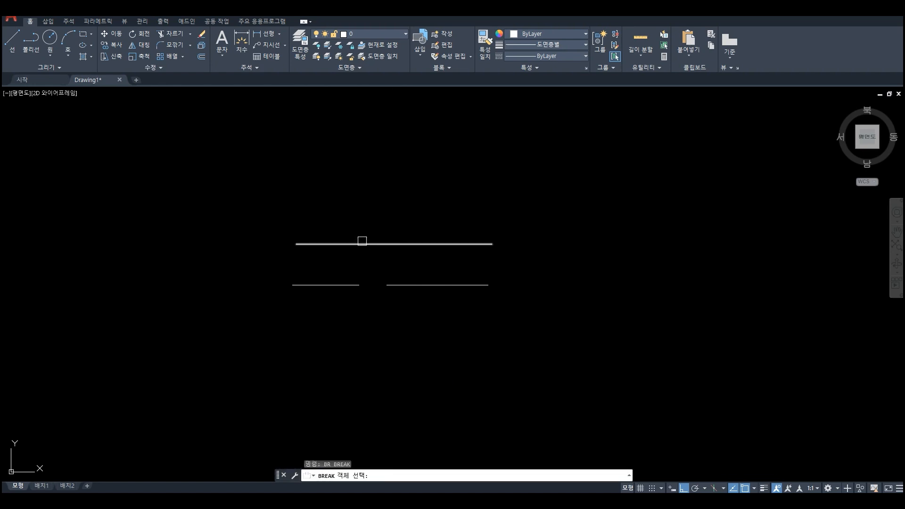
pyautogui.click(363, 244)
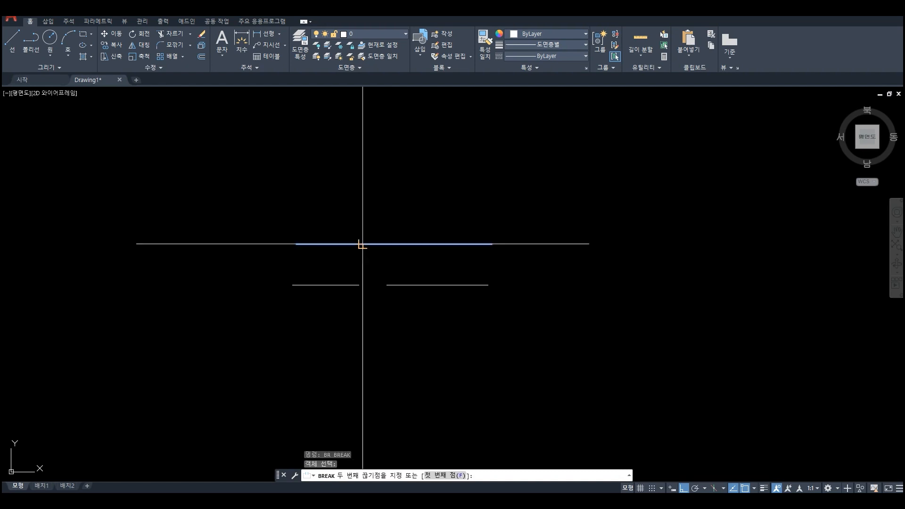
pyautogui.click(393, 259)
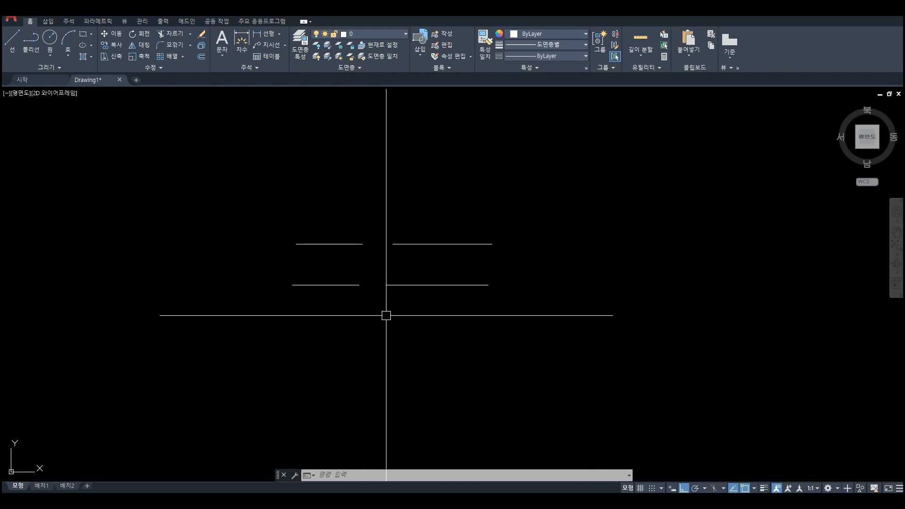
# Draw a third horizontal line of similar length above the two broken lines
pyautogui.write('l')
pyautogui.press('Return')
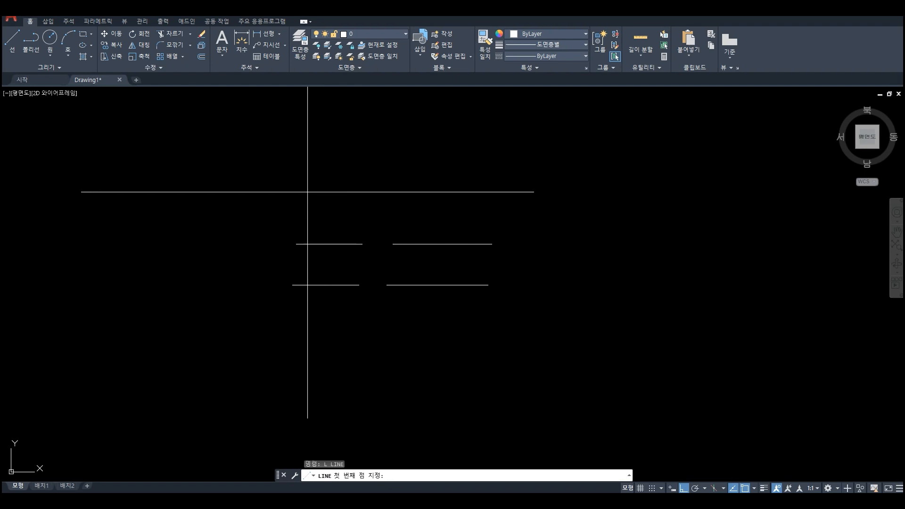
pyautogui.click(295, 198)
pyautogui.click(495, 204)
pyautogui.press('Return')
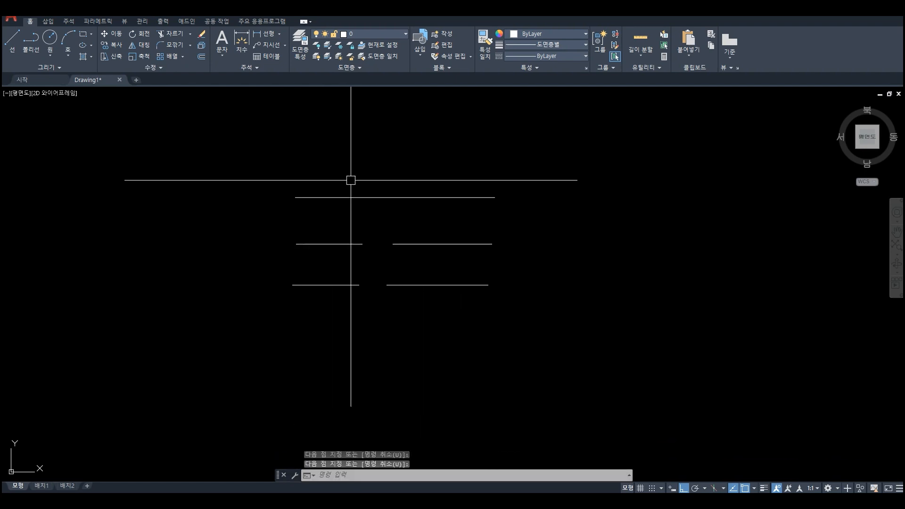
# Break the third line using the First point option, from its midpoint to a point slightly to the right
pyautogui.write('br')
pyautogui.press('Return')
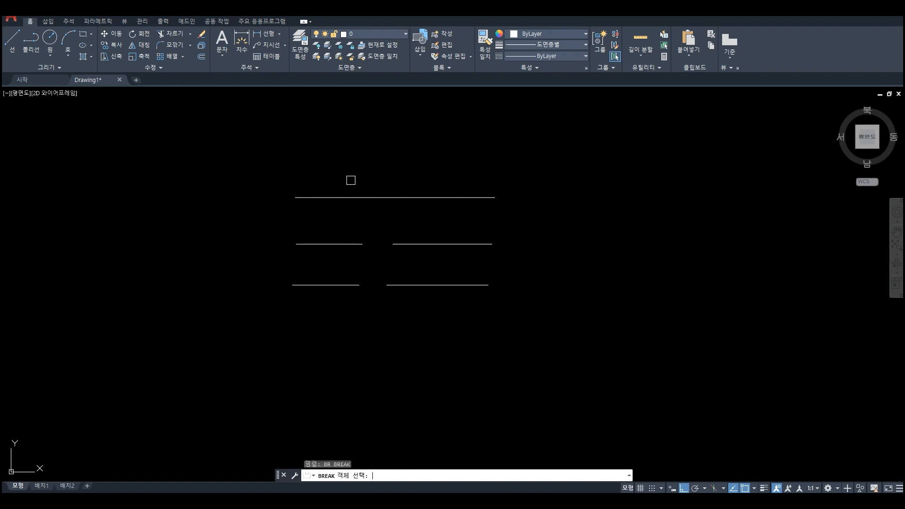
pyautogui.click(366, 198)
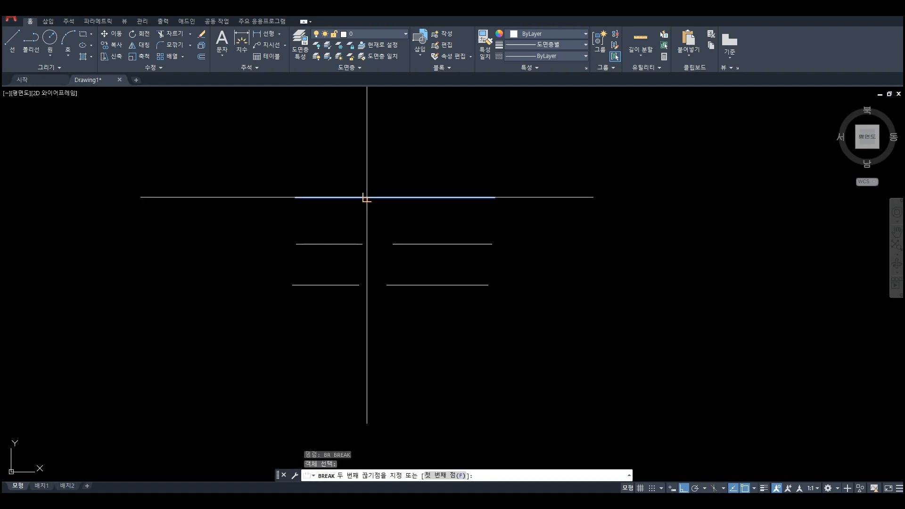
pyautogui.click(450, 478)
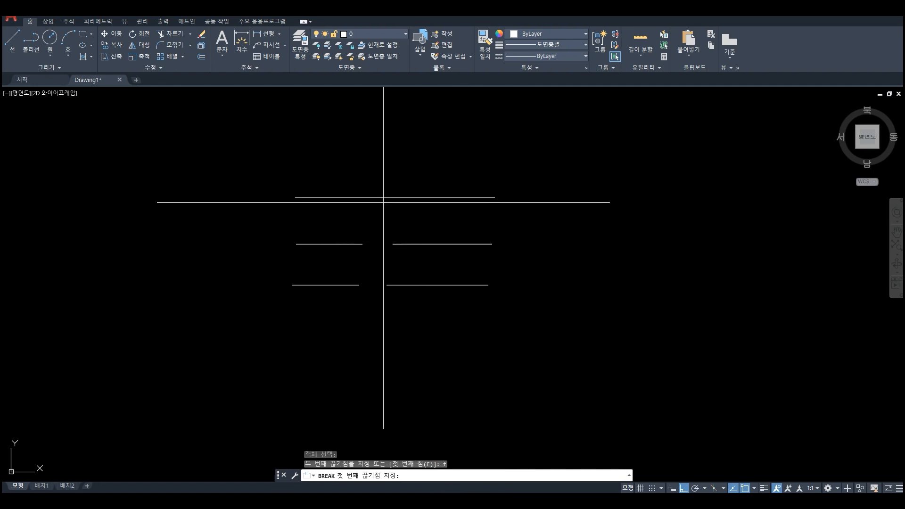
pyautogui.click(395, 198)
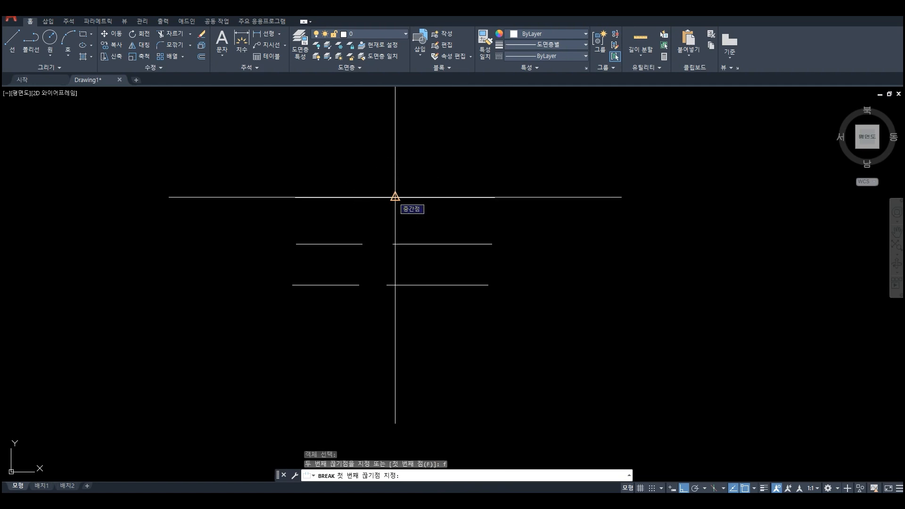
pyautogui.scroll(4, 394, 197)
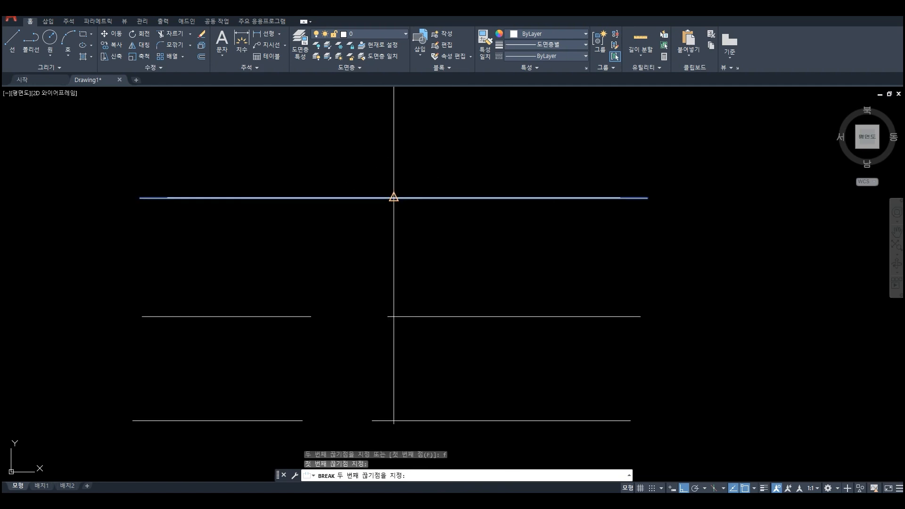
pyautogui.click(416, 211)
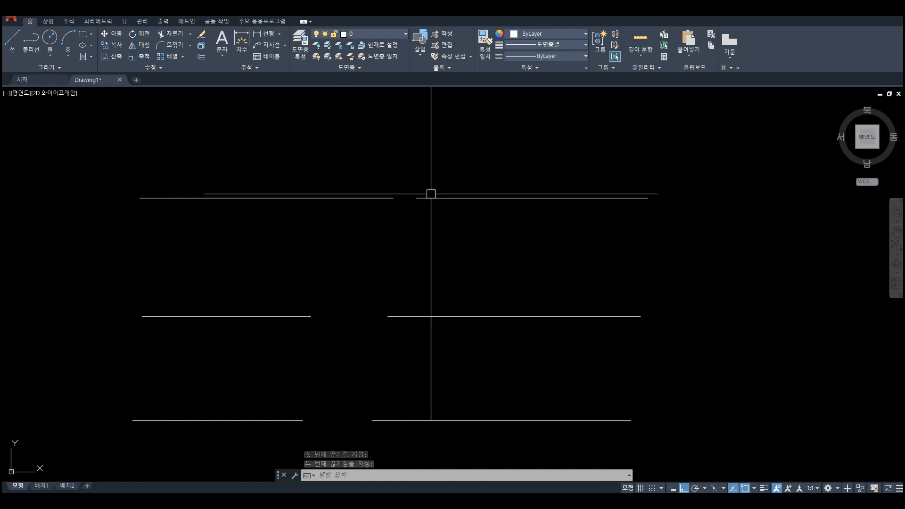
# Draw a horizontal line to the right of the broken lines and a vertical line about 830 units long crossing it
pyautogui.scroll(-4, 405, 237)
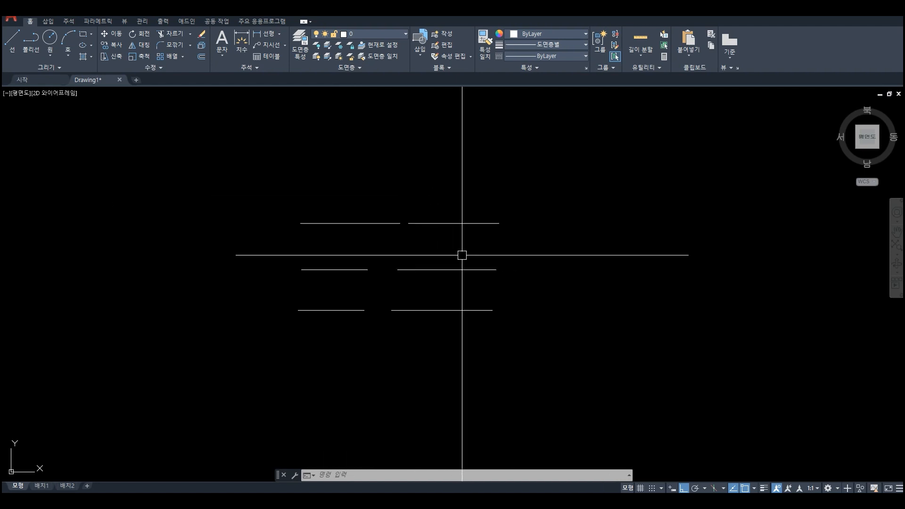
pyautogui.moveTo(462, 254); pyautogui.dragTo(376, 250, button='middle')
pyautogui.moveTo(492, 299); pyautogui.dragTo(366, 309, button='middle')
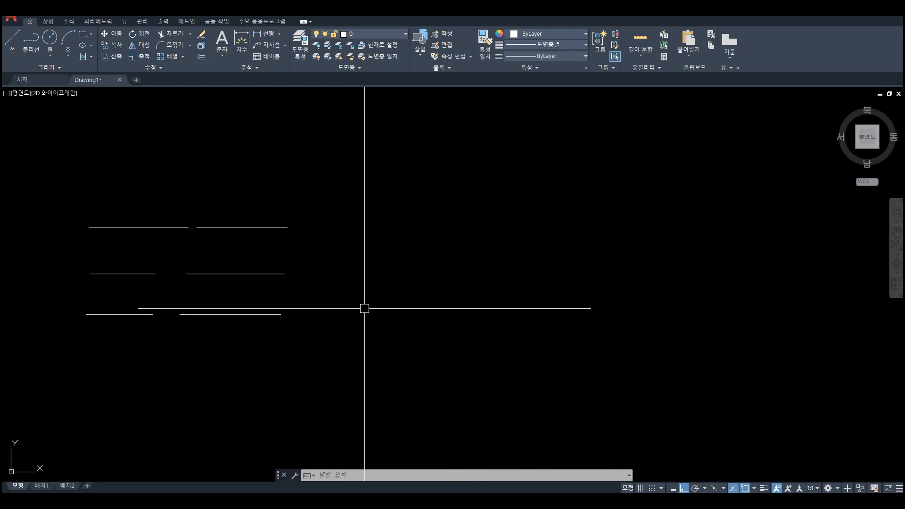
pyautogui.press('Return')
pyautogui.click(332, 250)
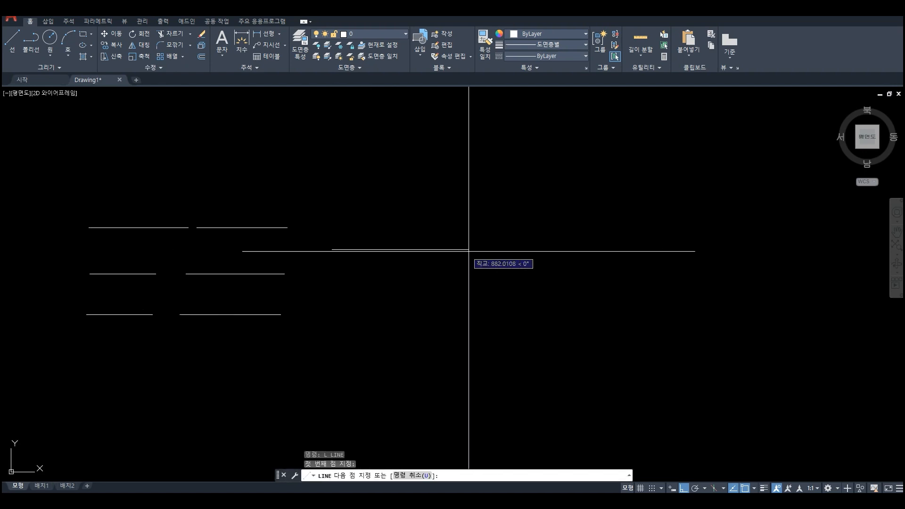
pyautogui.press('Return')
pyautogui.press('Return')
pyautogui.click(398, 194)
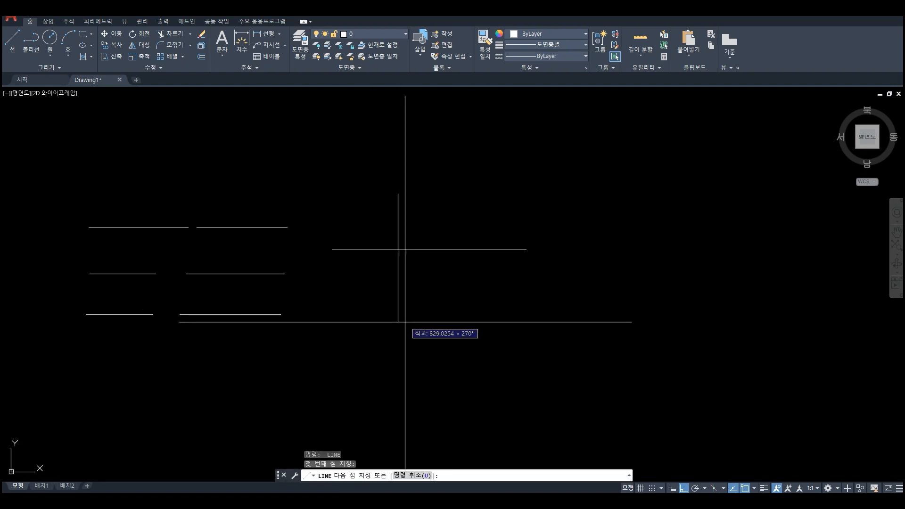
pyautogui.click(434, 324)
pyautogui.press('Return')
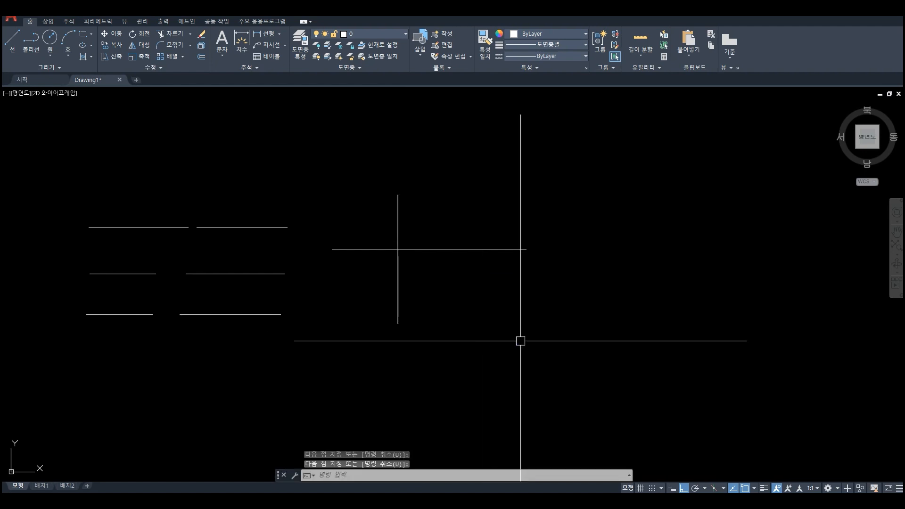
# Split the horizontal line at its intersection with the vertical line using Break at Point, and select the right piece to check it
pyautogui.click(158, 69)
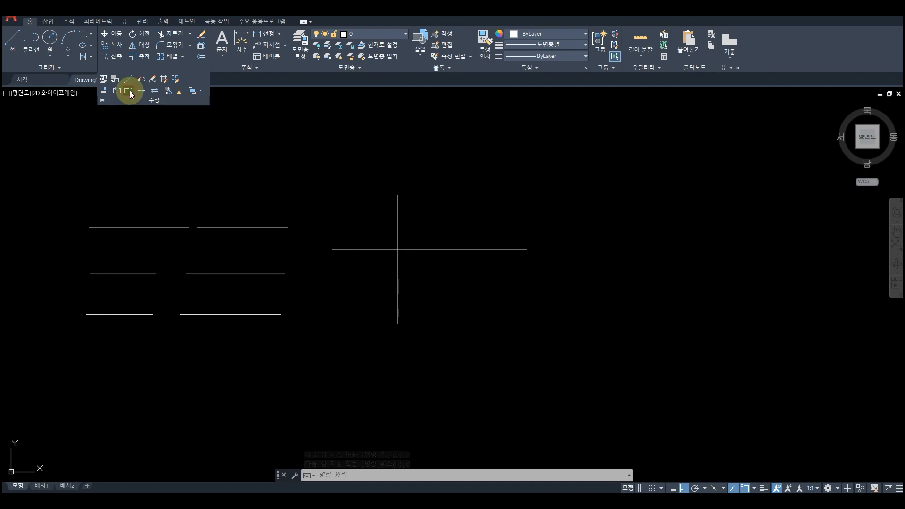
pyautogui.click(129, 90)
pyautogui.click(368, 249)
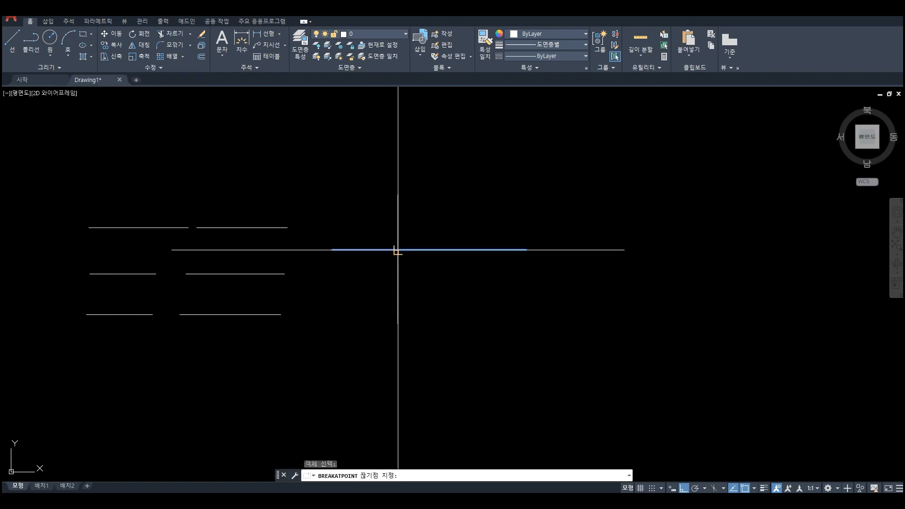
pyautogui.scroll(5, 398, 253)
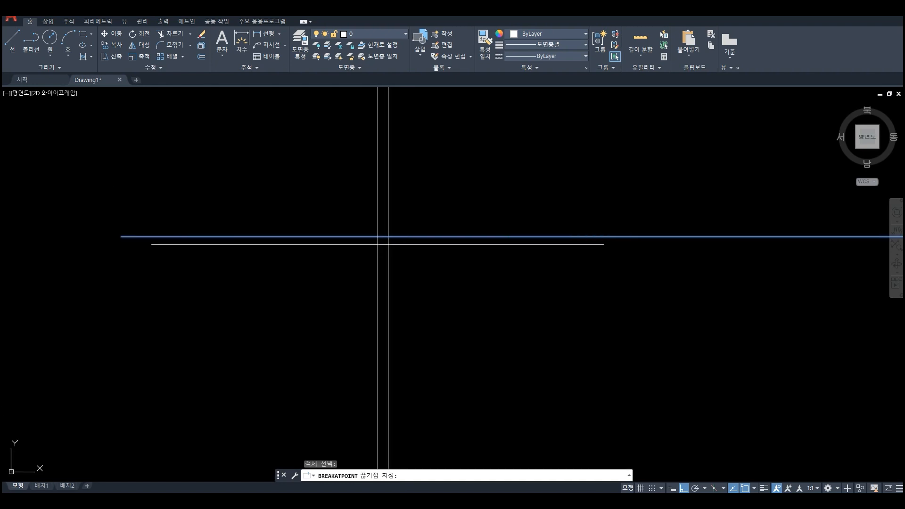
pyautogui.click(389, 236)
pyautogui.scroll(-5, 389, 235)
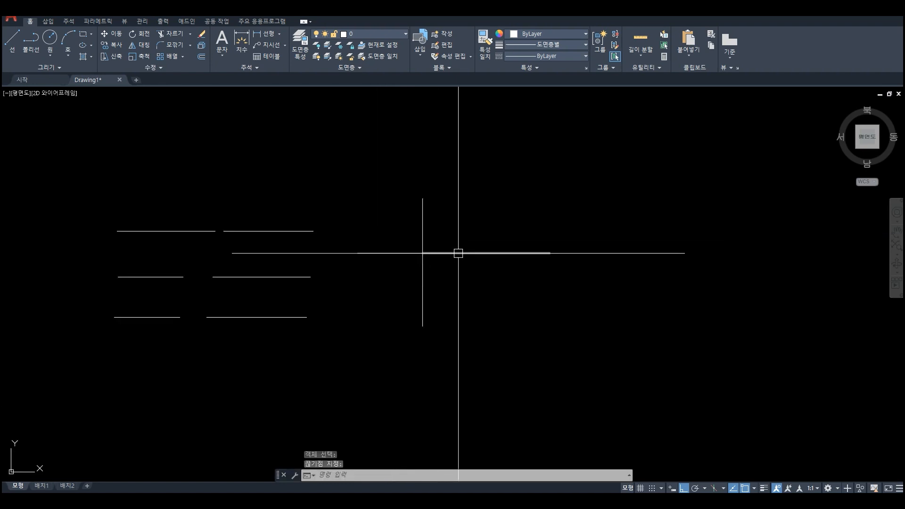
pyautogui.click(459, 252)
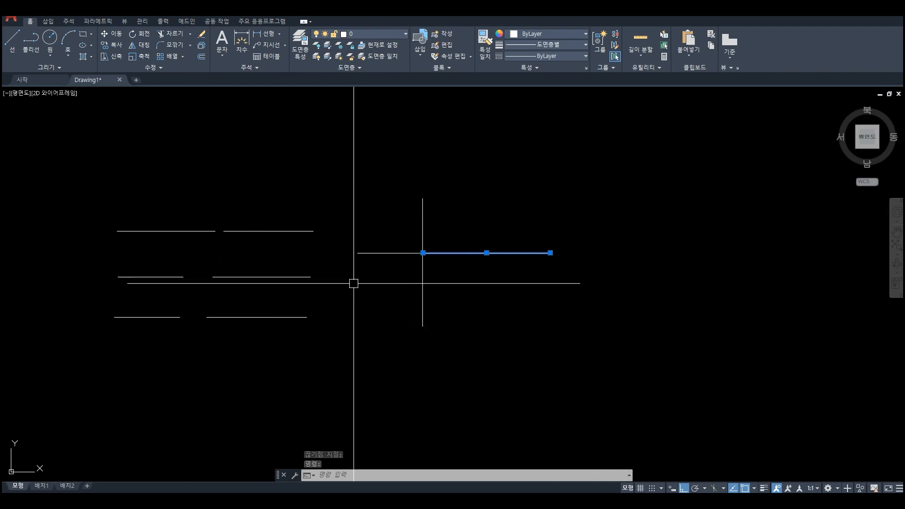
pyautogui.press('Escape')
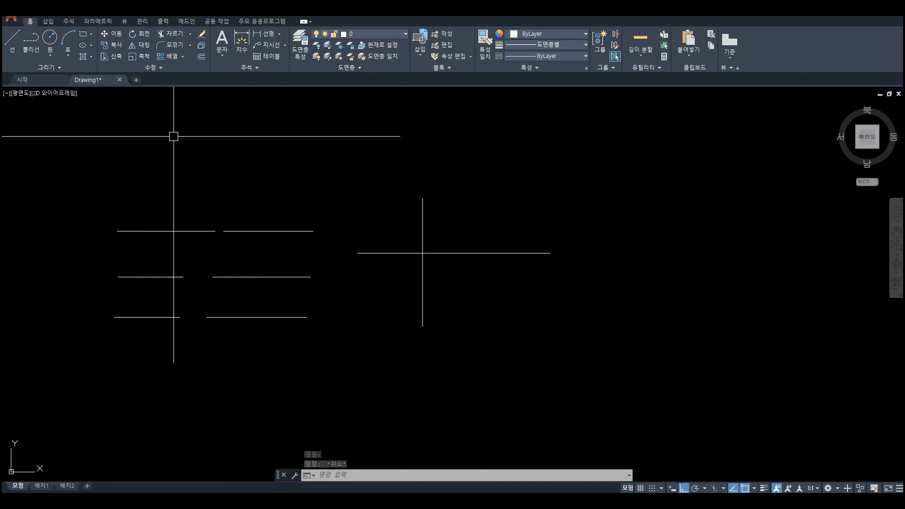
# Draw a second vertical line through the midpoint of the split line's right piece, and select that piece to check its extent
pyautogui.moveTo(97, 84)
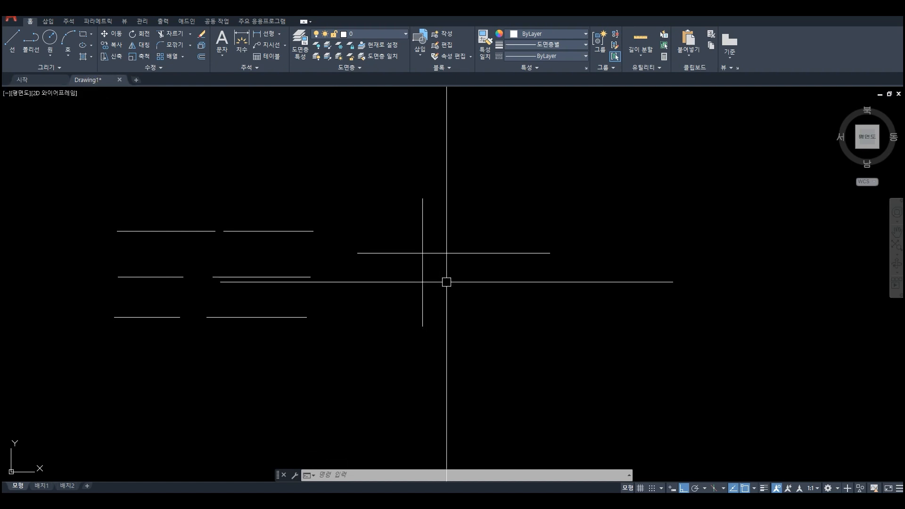
pyautogui.press('Escape')
pyautogui.write('l')
pyautogui.press('Return')
pyautogui.click(487, 204)
pyautogui.click(487, 307)
pyautogui.press('Return')
pyautogui.click(521, 253)
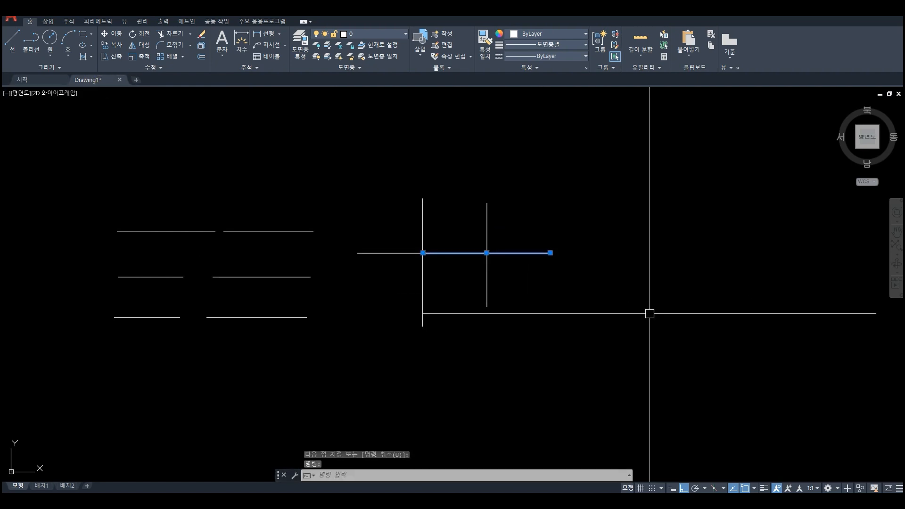
pyautogui.scroll(2, 527, 277)
pyautogui.press('Escape')
pyautogui.press('Escape')
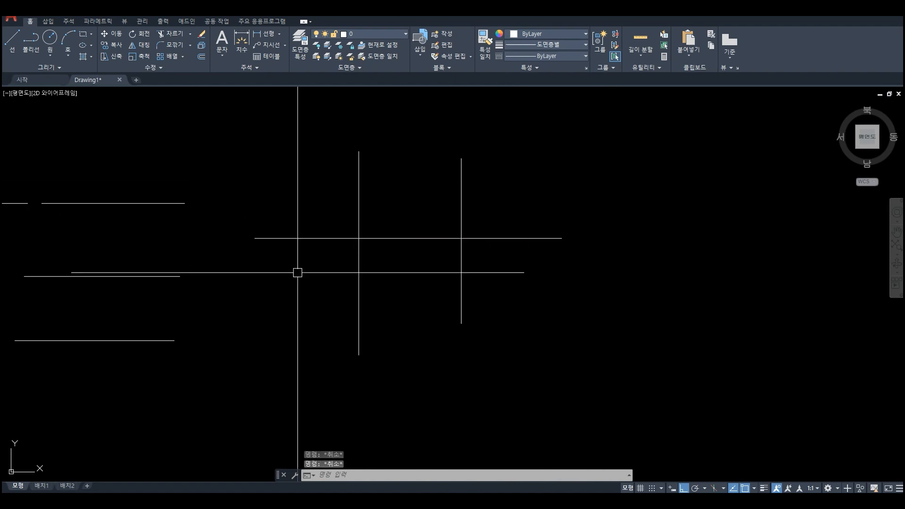
# Split the right piece at the second vertical line with BREAKATPOINT, and select the resulting right end piece to check it
pyautogui.write('BRa')
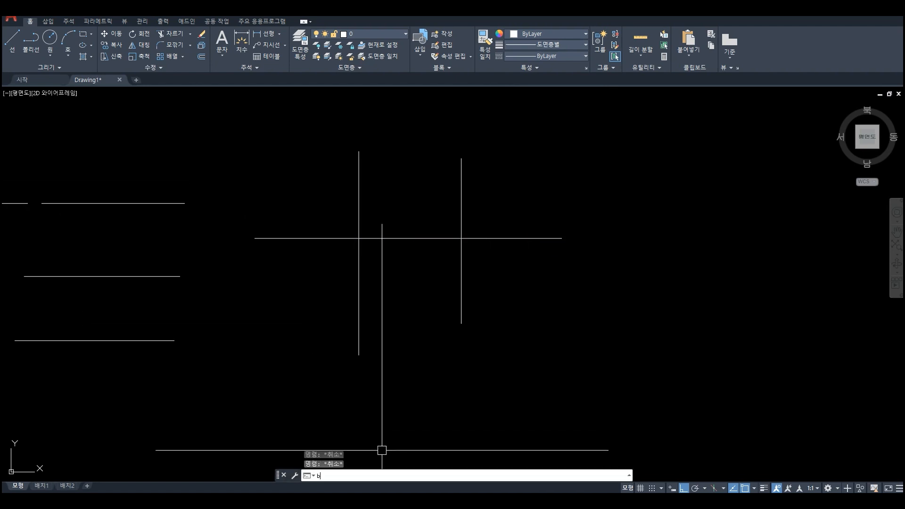
pyautogui.write('e')
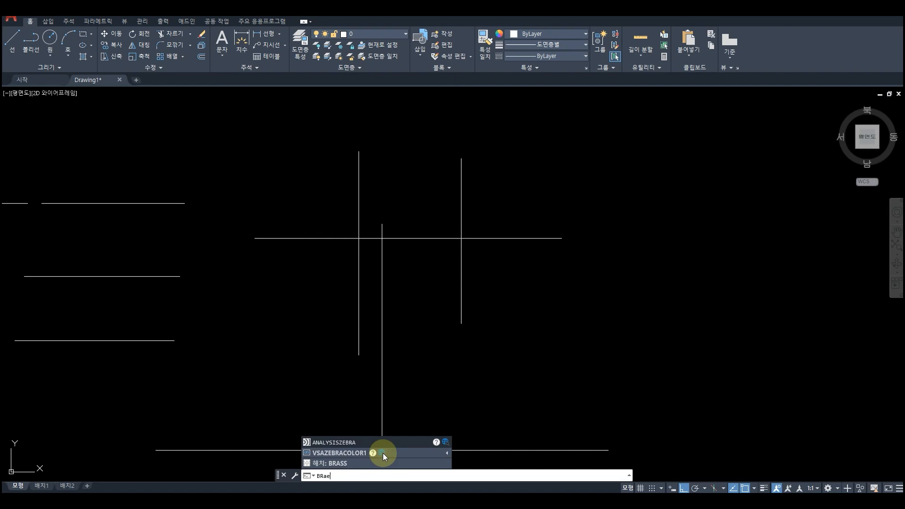
pyautogui.write('aat')
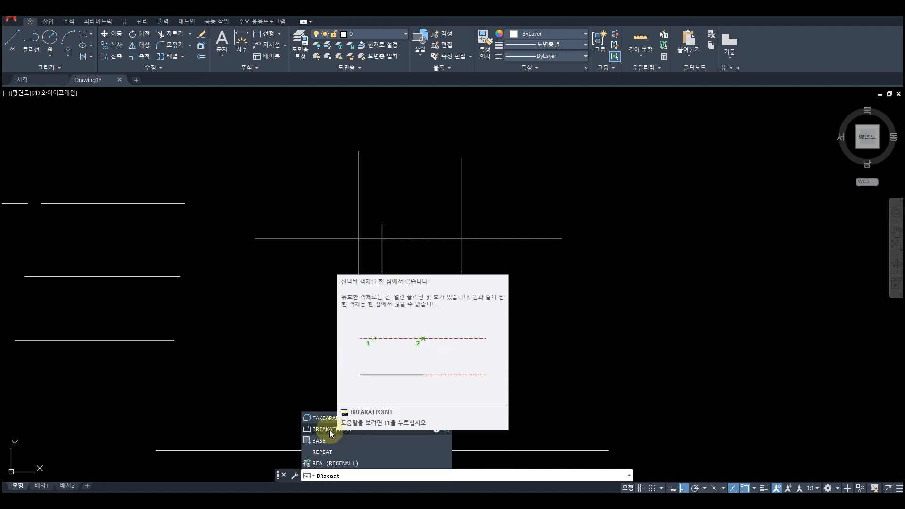
pyautogui.click(330, 430)
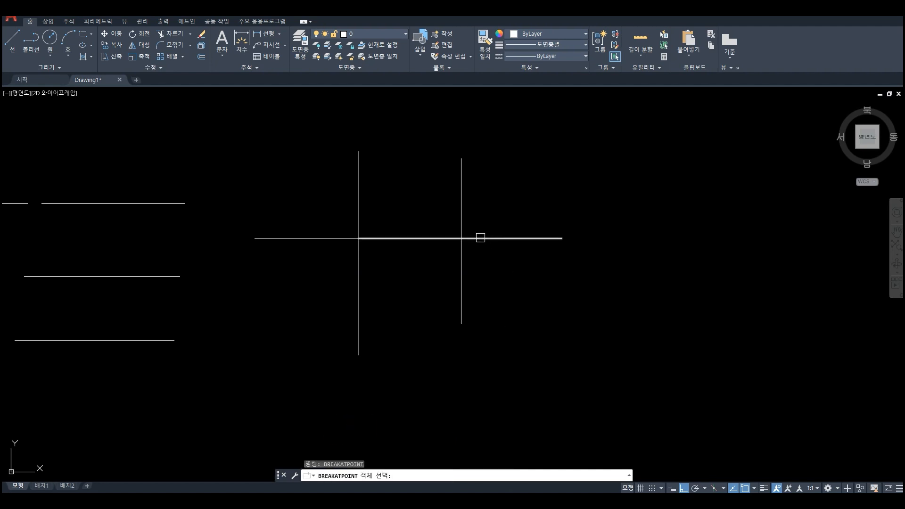
pyautogui.click(486, 242)
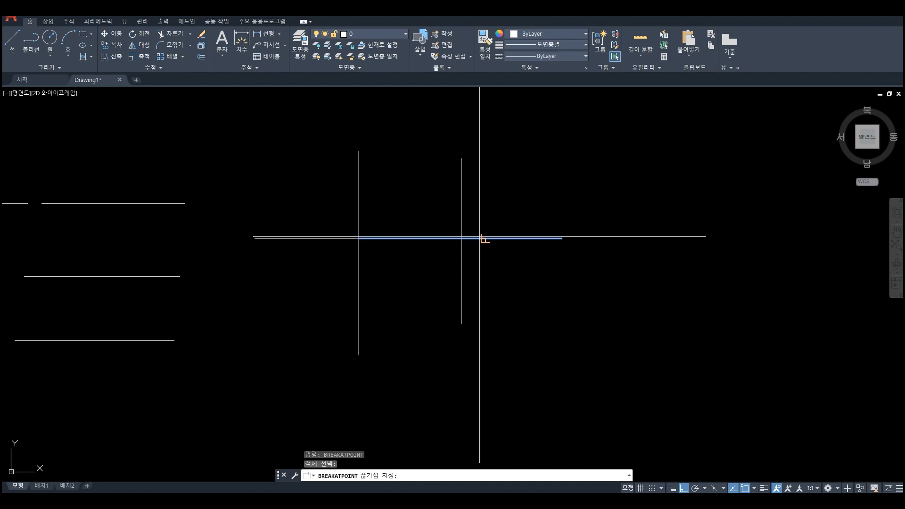
pyautogui.click(460, 238)
pyautogui.click(482, 239)
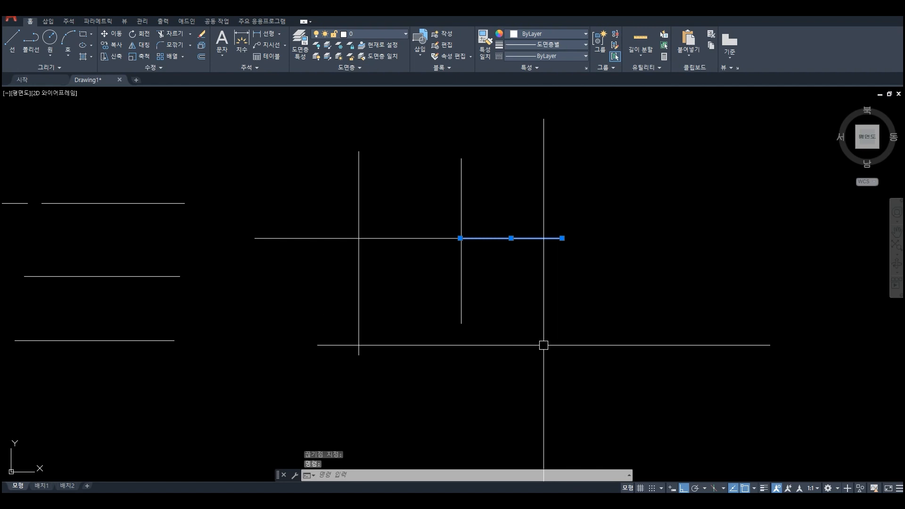
pyautogui.press('Escape')
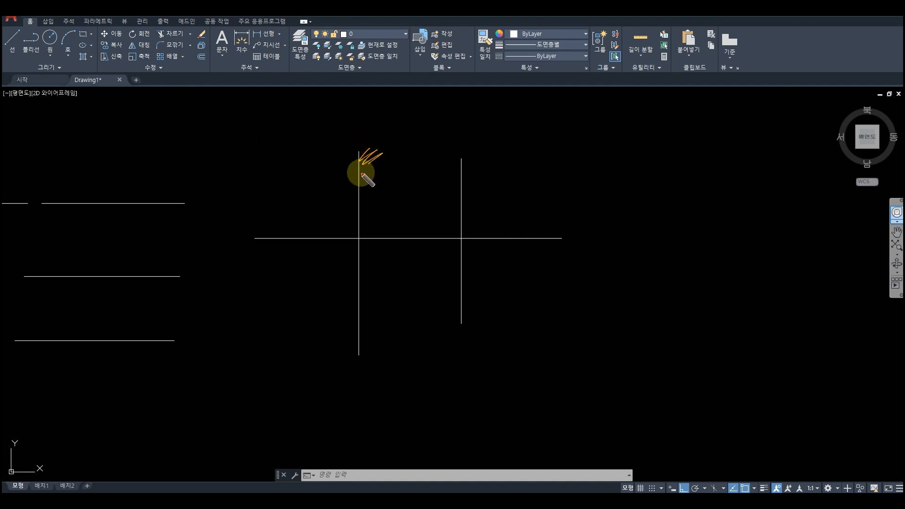
pyautogui.moveTo(377, 210); pyautogui.dragTo(394, 295)
pyautogui.moveTo(428, 172)
pyautogui.mouseDown()
pyautogui.moveTo(425, 221)
pyautogui.moveTo(443, 266)
pyautogui.moveTo(426, 334)
pyautogui.mouseUp()
pyautogui.moveTo(400, 231)
pyautogui.mouseDown()
pyautogui.moveTo(380, 253)
pyautogui.moveTo(390, 303)
pyautogui.moveTo(383, 348)
pyautogui.moveTo(375, 350)
pyautogui.mouseUp()
pyautogui.moveTo(529, 225); pyautogui.dragTo(545, 217)
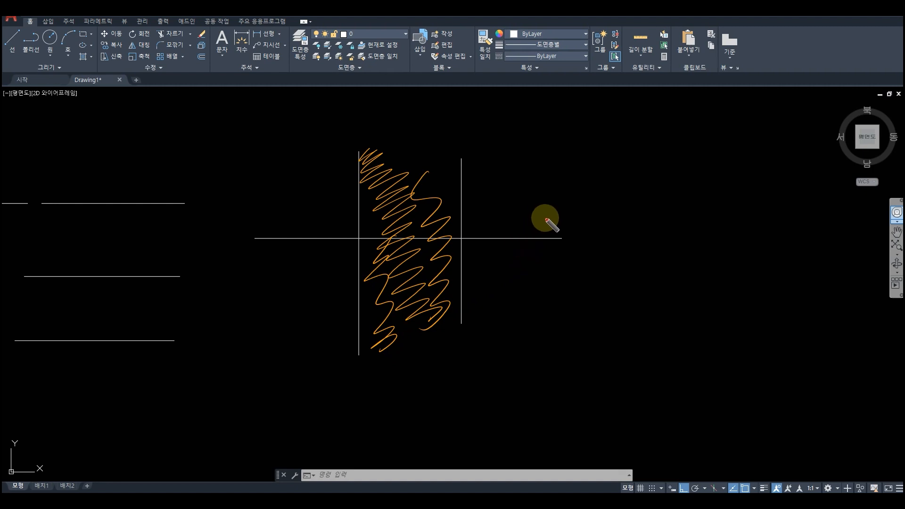
pyautogui.moveTo(274, 216); pyautogui.dragTo(283, 231)
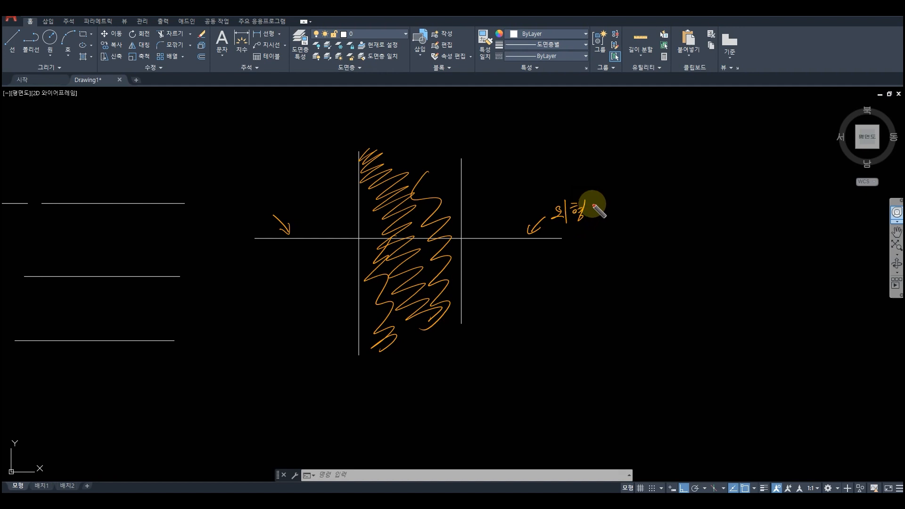
pyautogui.moveTo(417, 238); pyautogui.dragTo(425, 162)
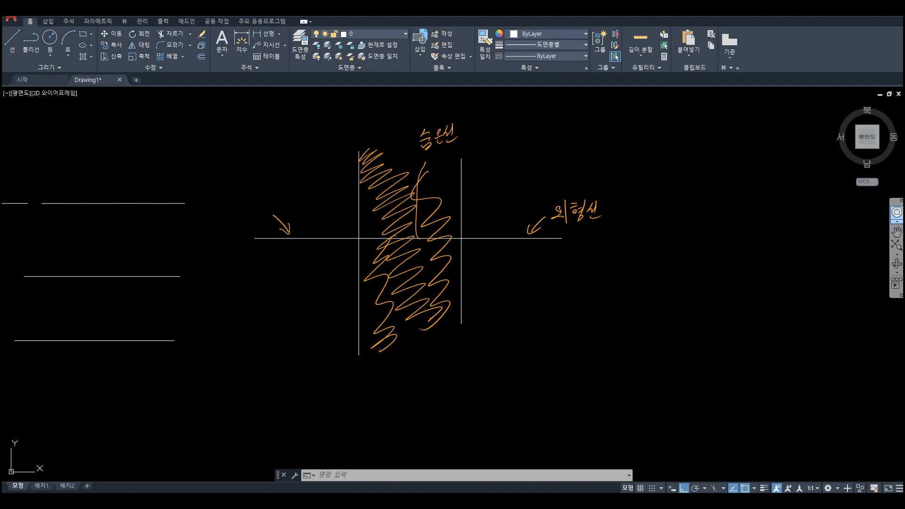
pyautogui.press('Escape')
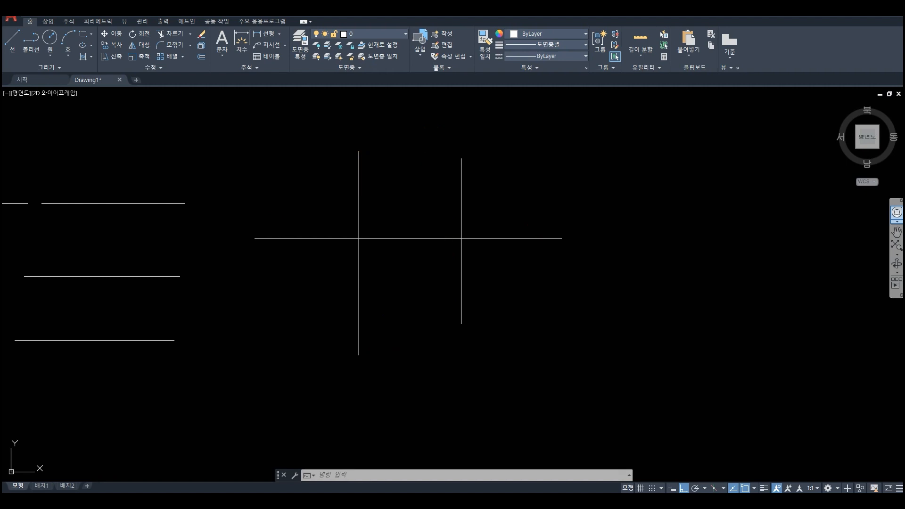
# Draw a new horizontal line above the three broken lines and a vertical line crossing it near its middle
pyautogui.scroll(-4, 425, 386)
pyautogui.moveTo(361, 373); pyautogui.dragTo(504, 329, button='middle')
pyautogui.scroll(2, 411, 220)
pyautogui.write('l')
pyautogui.press('Return')
pyautogui.click(336, 210)
pyautogui.click(526, 227)
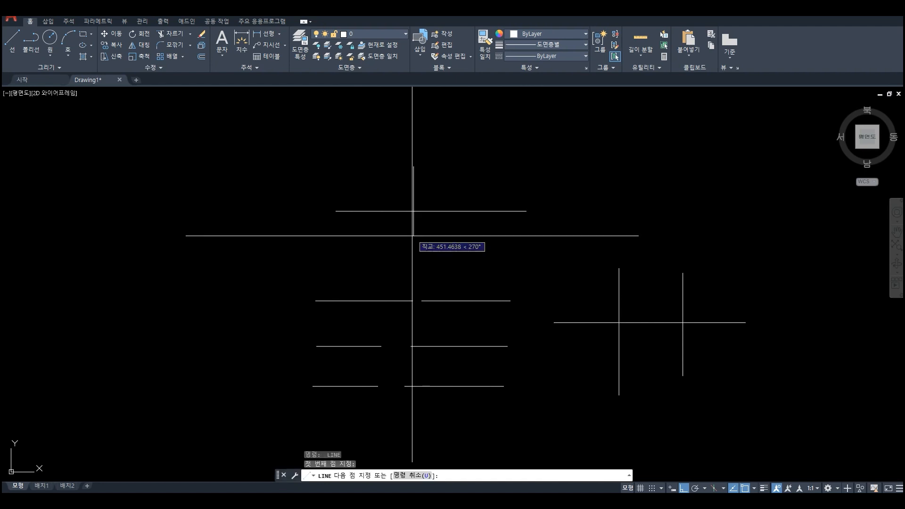
pyautogui.click(413, 244)
pyautogui.press('Return')
# Draw another horizontal line to the right of the new cross and a vertical line crossing it
pyautogui.scroll(2, 471, 251)
pyautogui.moveTo(613, 261); pyautogui.dragTo(368, 296, button='middle')
pyautogui.write('l')
pyautogui.press('Return')
pyautogui.click(390, 218)
pyautogui.click(670, 218)
pyautogui.press('Return')
pyautogui.press('Return')
pyautogui.click(501, 142)
pyautogui.click(521, 322)
pyautogui.press('Return')
pyautogui.moveTo(249, 295); pyautogui.dragTo(400, 317, button='middle')
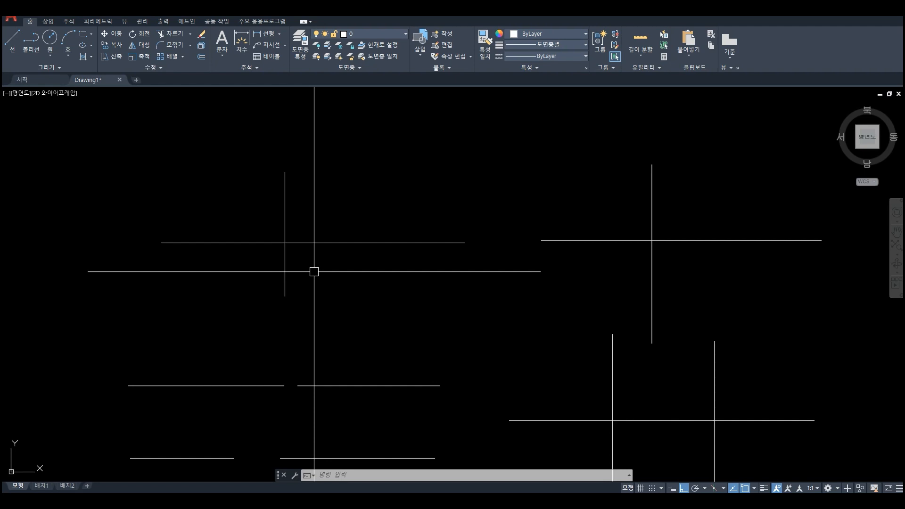
pyautogui.write('BREAK 객체 선택:')
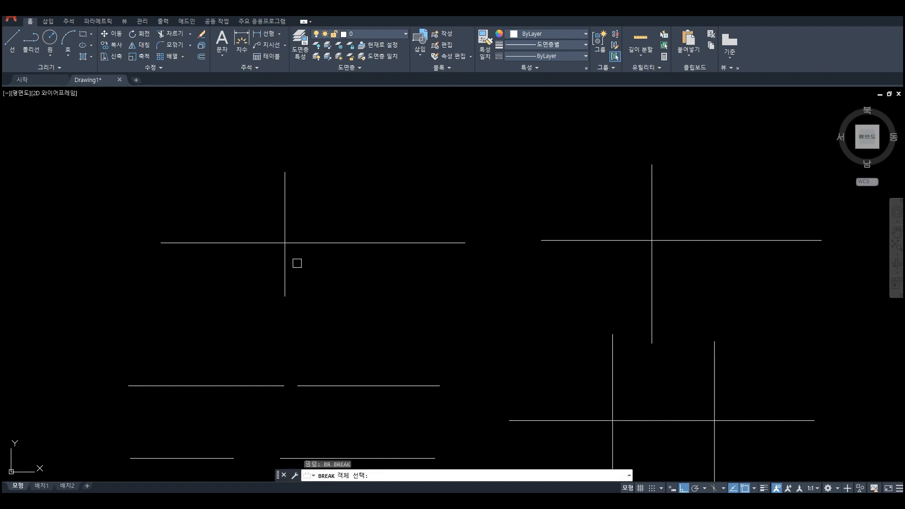
pyautogui.scroll(2, 297, 263)
pyautogui.click(295, 234)
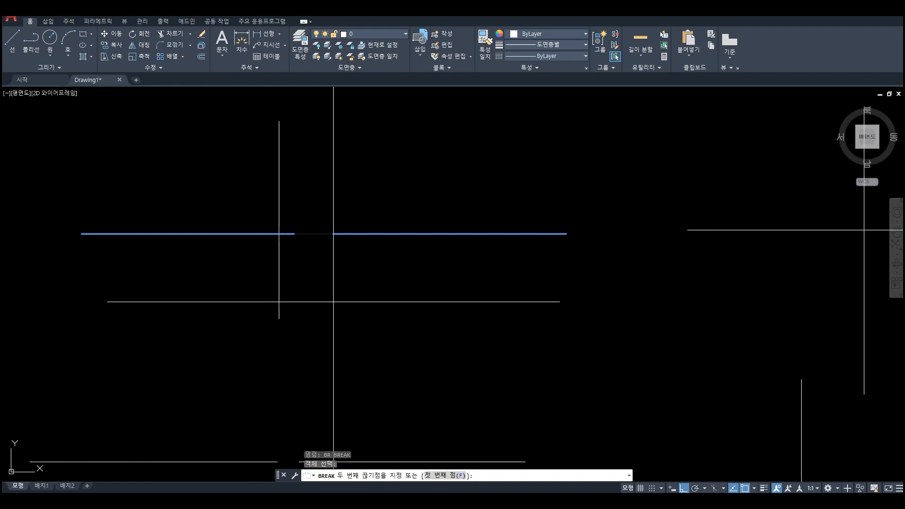
pyautogui.write('f')
pyautogui.press('Return')
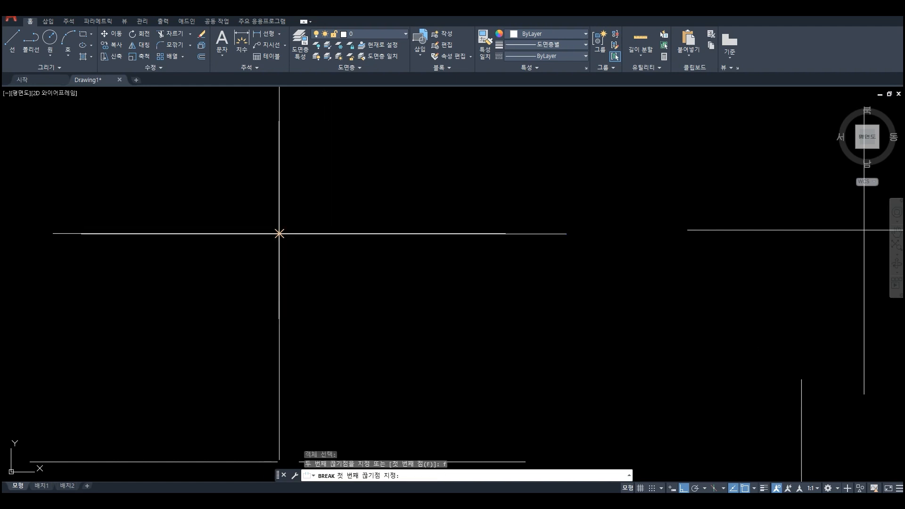
pyautogui.click(279, 233)
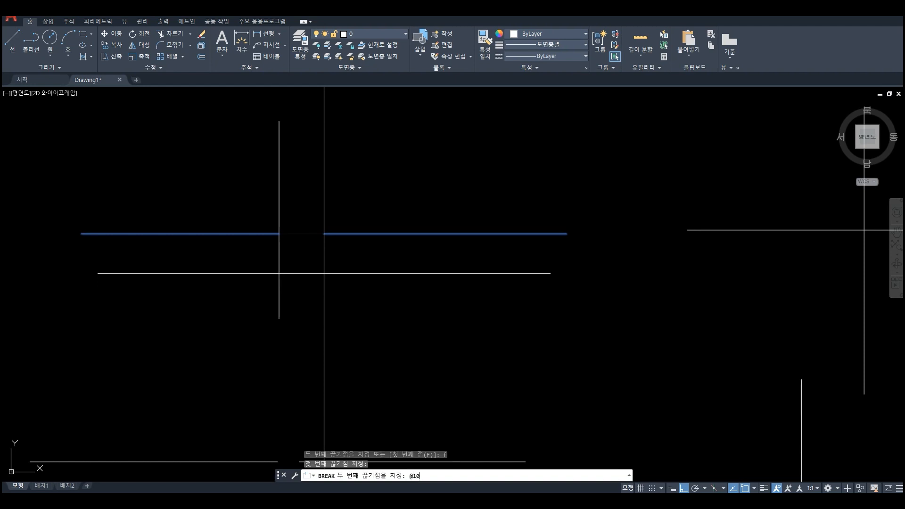
pyautogui.press('Return')
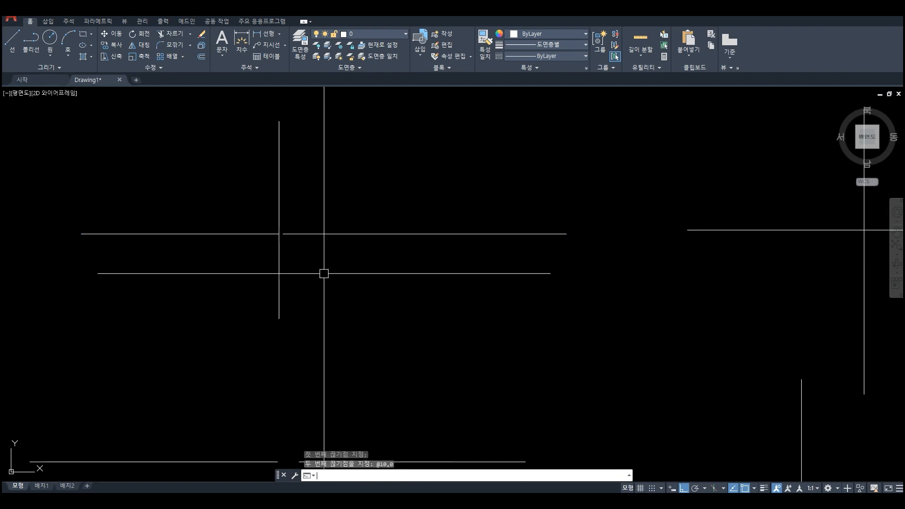
# Measure the gap's width between the vertical line and the right piece with a linear dimension, without placing the dimension
pyautogui.scroll(5, 289, 242)
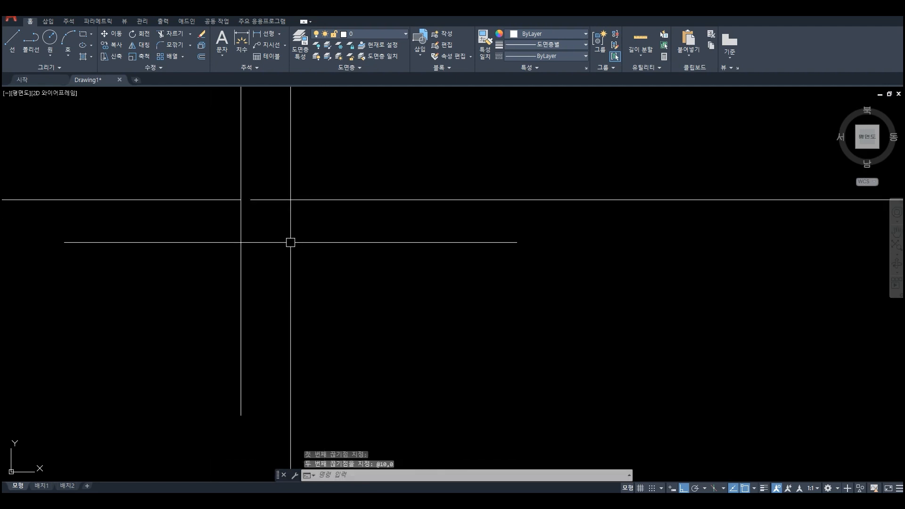
pyautogui.moveTo(256, 216); pyautogui.dragTo(290, 252, button='middle')
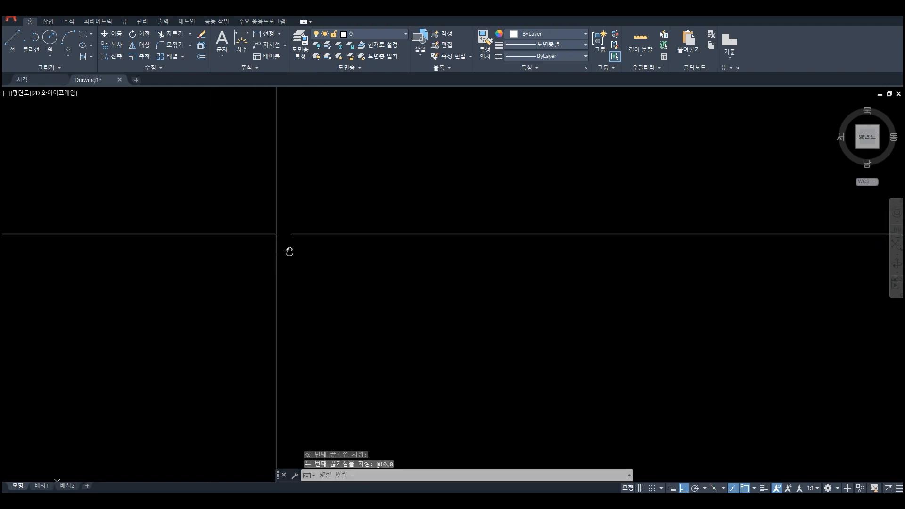
pyautogui.click(265, 34)
pyautogui.scroll(4, 293, 231)
pyautogui.click(258, 248)
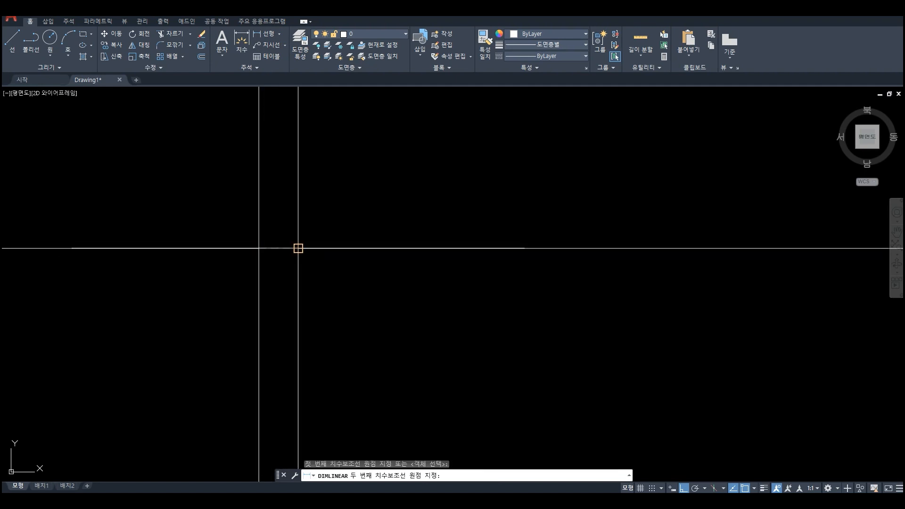
pyautogui.click(298, 249)
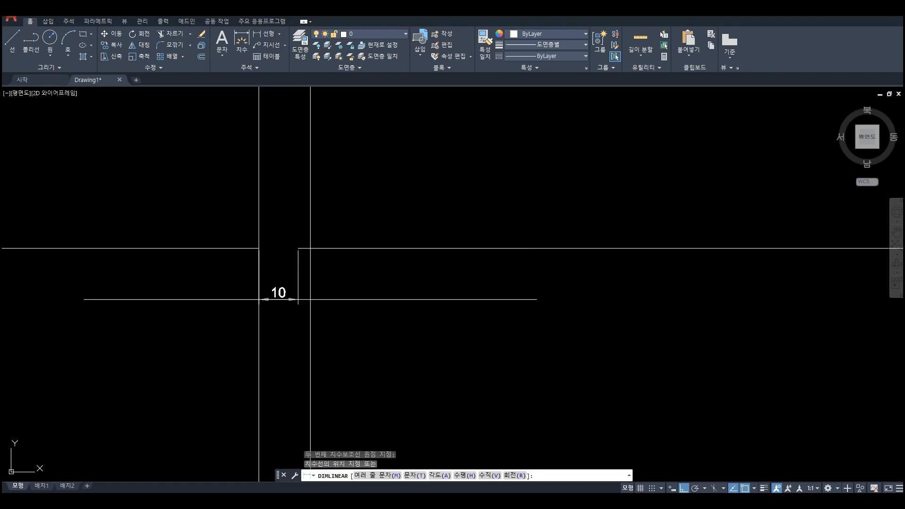
pyautogui.press('Escape')
# Break the right cross's horizontal line with the First point option at the intersection, entering @ as the second point
pyautogui.scroll(-10, 283, 289)
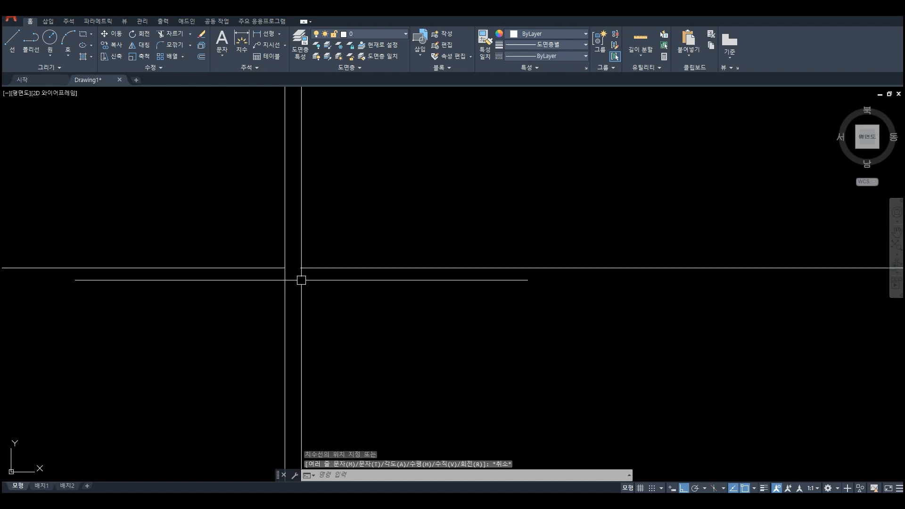
pyautogui.moveTo(728, 333); pyautogui.dragTo(398, 336, button='middle')
pyautogui.scroll(7, 376, 322)
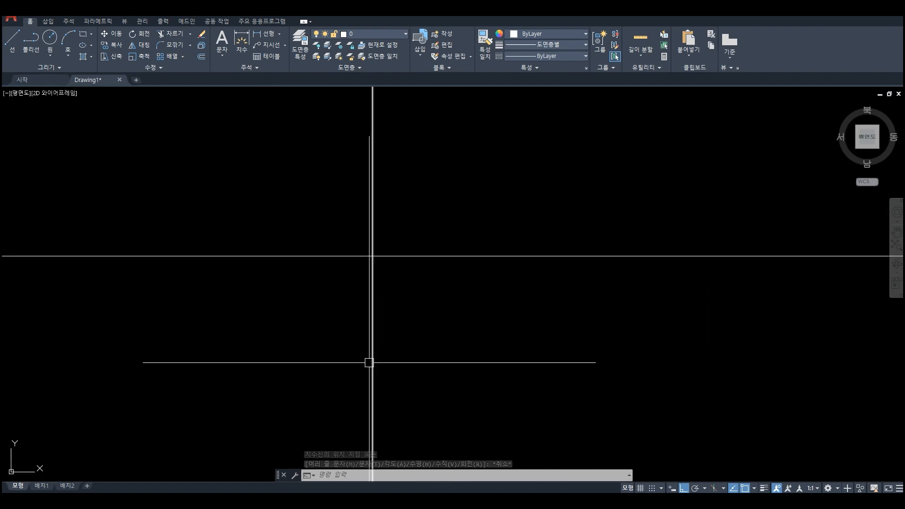
pyautogui.write('BR')
pyautogui.press('Return')
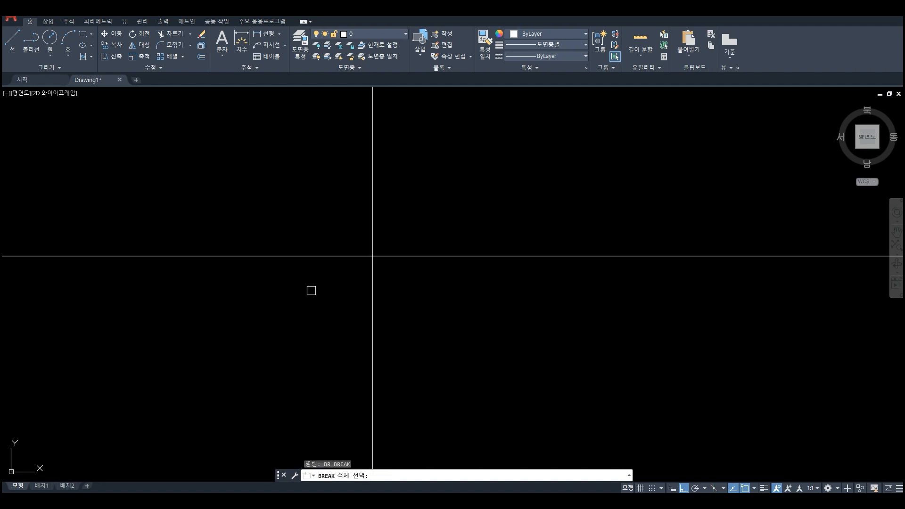
pyautogui.click(317, 257)
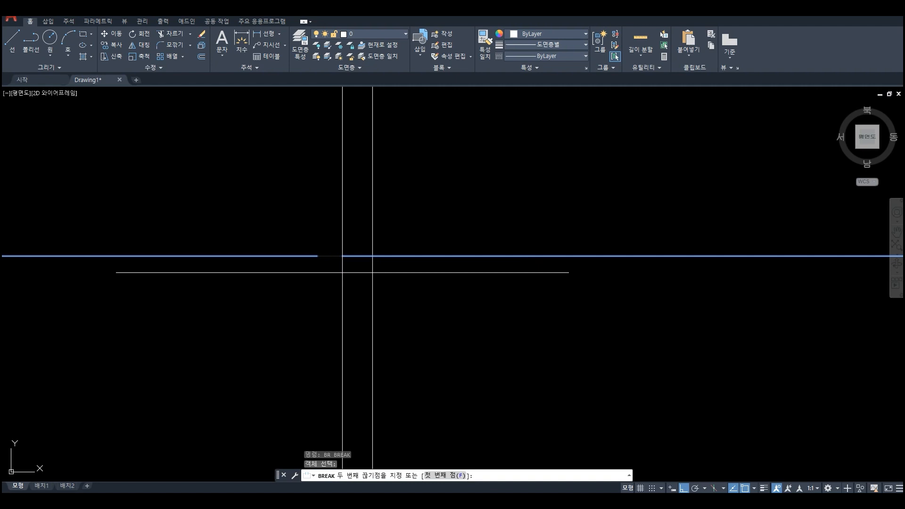
pyautogui.write('f')
pyautogui.press('Return')
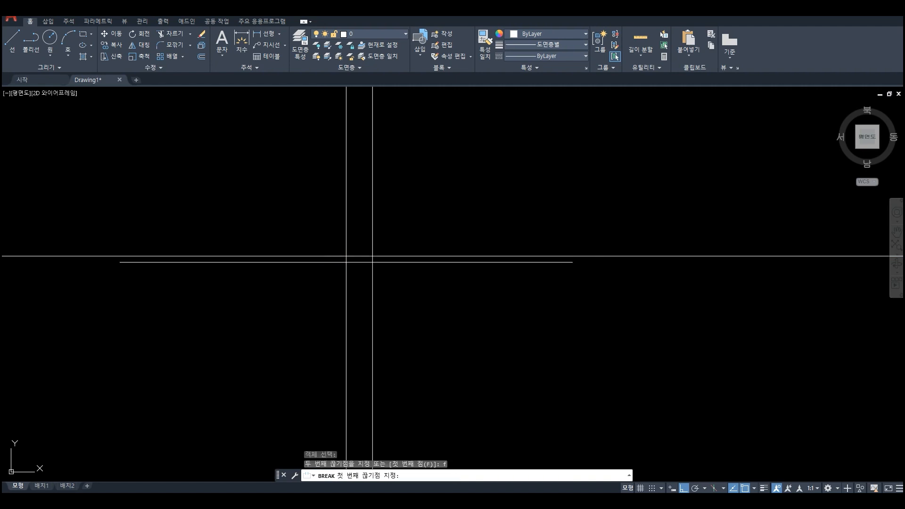
pyautogui.click(373, 256)
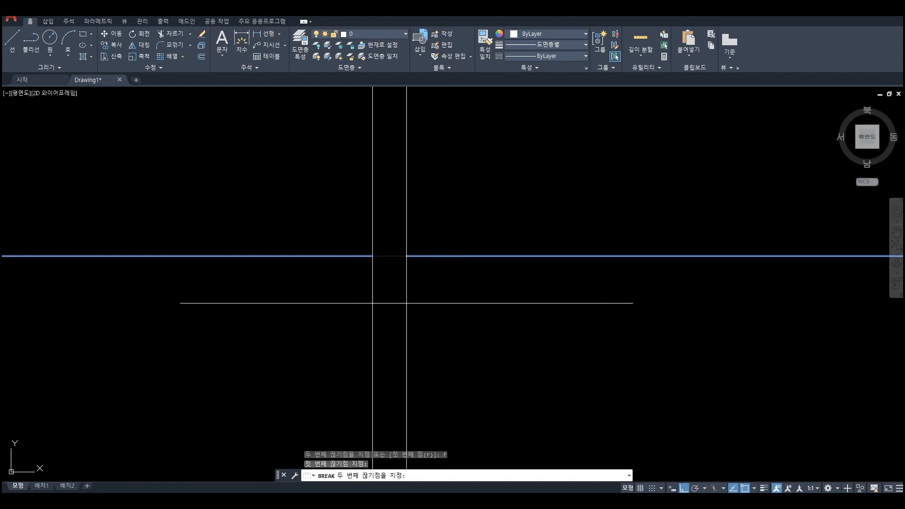
pyautogui.scroll(-4, 402, 309)
pyautogui.scroll(3, 424, 316)
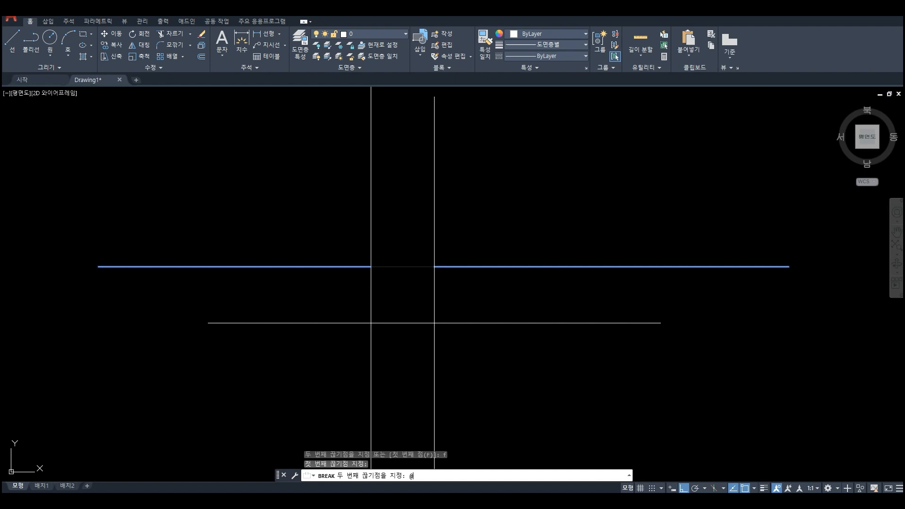
pyautogui.press('Return')
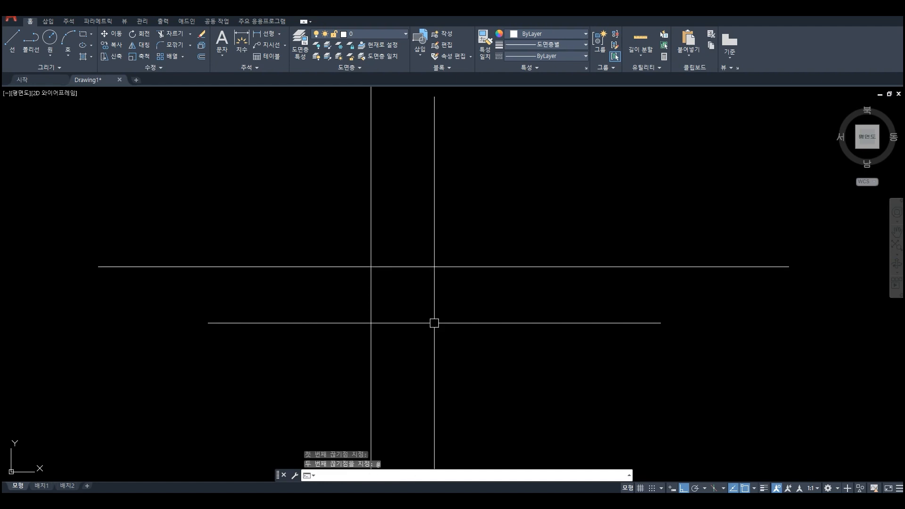
# Select the right cross's horizontal line beside the intersection to check where it is split, and clear the selection
pyautogui.click(419, 270)
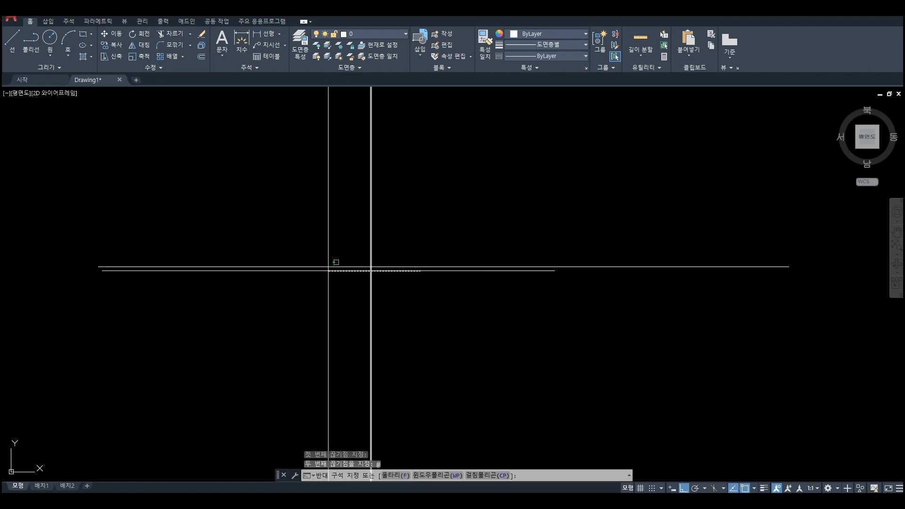
pyautogui.click(328, 301)
pyautogui.click(405, 267)
pyautogui.press('Escape')
pyautogui.press('Escape')
pyautogui.click(433, 263)
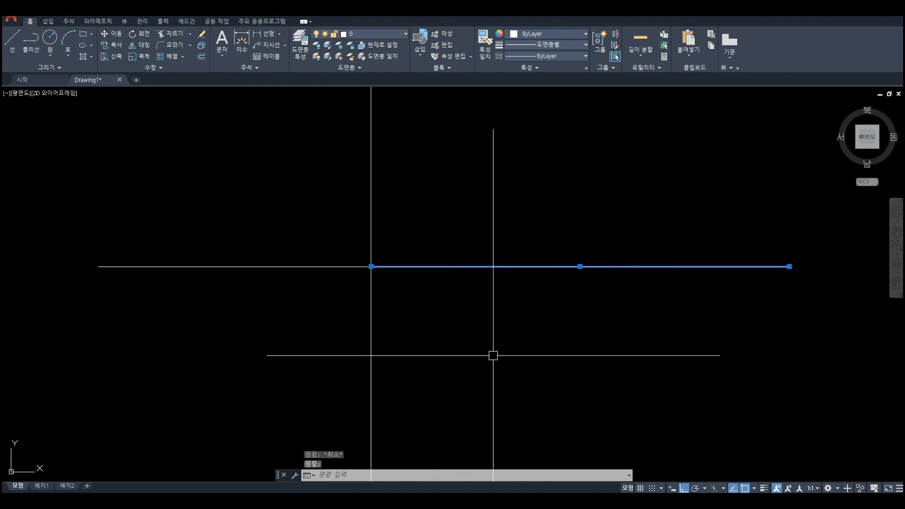
pyautogui.press('Escape')
# Draw a circle with a radius of about 380.5 in the empty area above the left cross
pyautogui.scroll(-8, 493, 359)
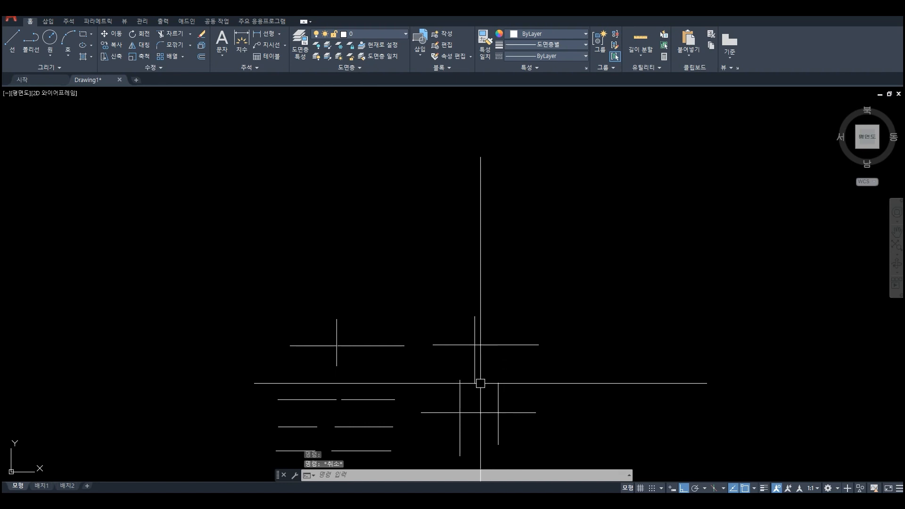
pyautogui.scroll(2, 489, 384)
pyautogui.moveTo(361, 281); pyautogui.dragTo(383, 318, button='middle')
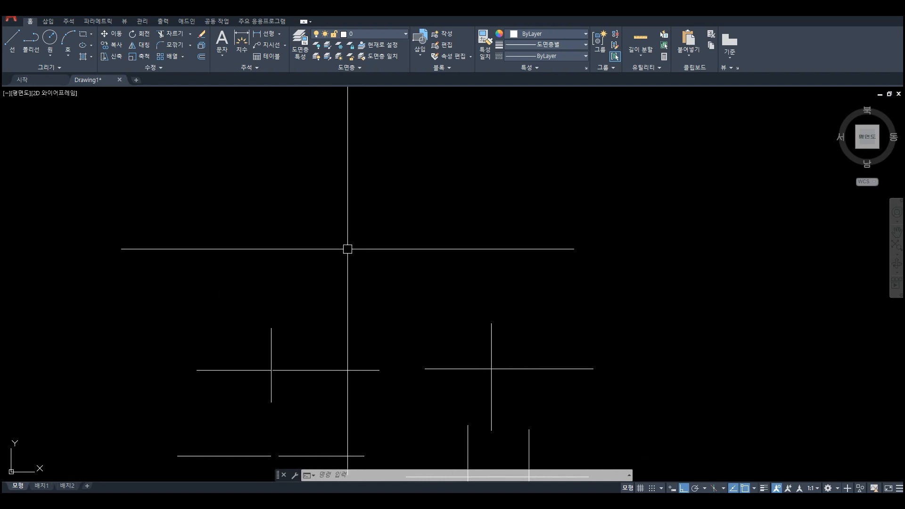
pyautogui.write('c')
pyautogui.press('Return')
pyautogui.click(323, 248)
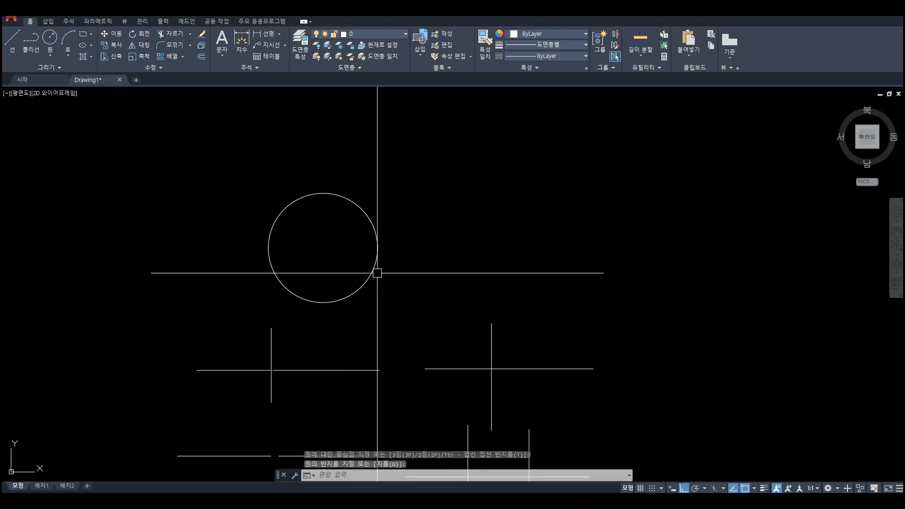
# Draw a horizontal diameter line across the circle from its left quadrant to its right quadrant
pyautogui.scroll(2, 285, 245)
pyautogui.write('l')
pyautogui.press('Return')
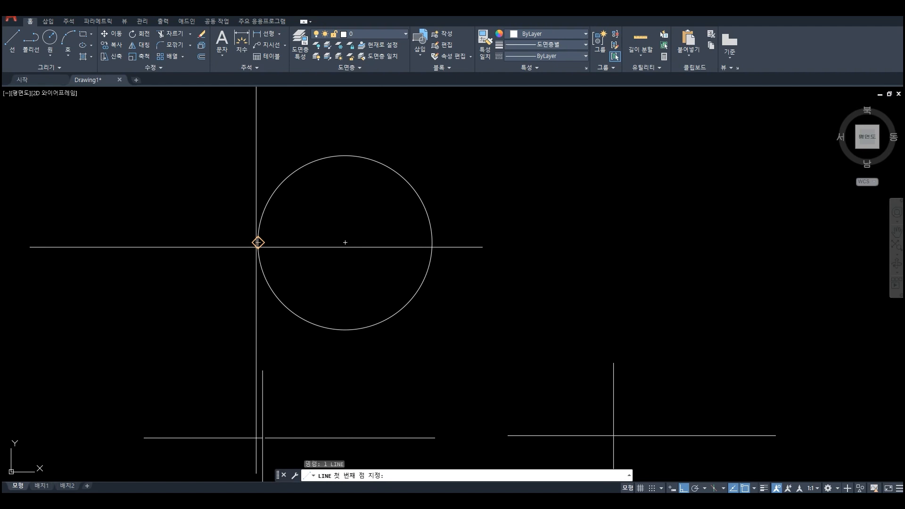
pyautogui.click(258, 242)
pyautogui.click(433, 242)
pyautogui.press('Return')
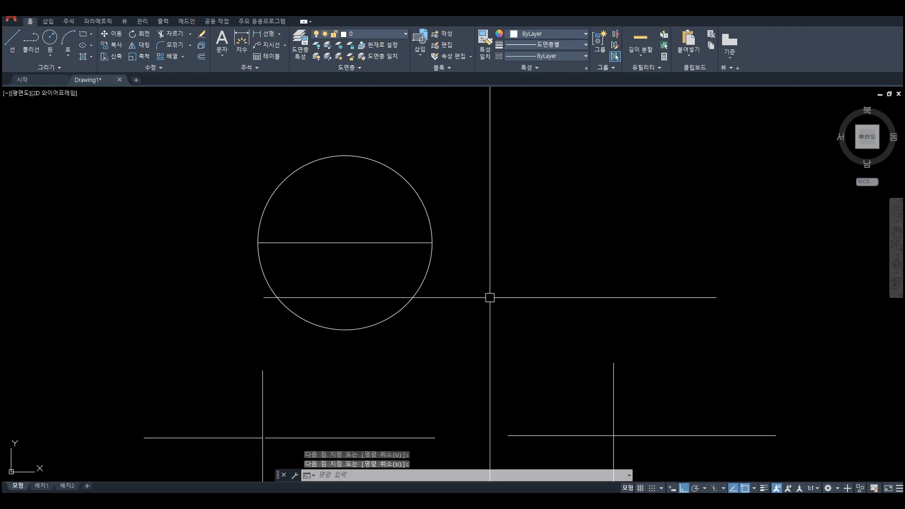
# Break the circle using the First point option, from the diameter line's right end to a point slightly above it
pyautogui.write('br')
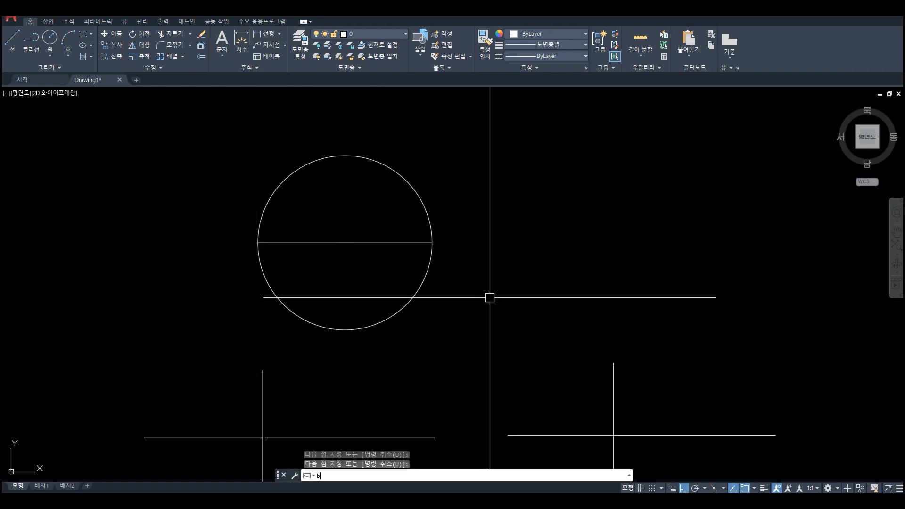
pyautogui.press('Return')
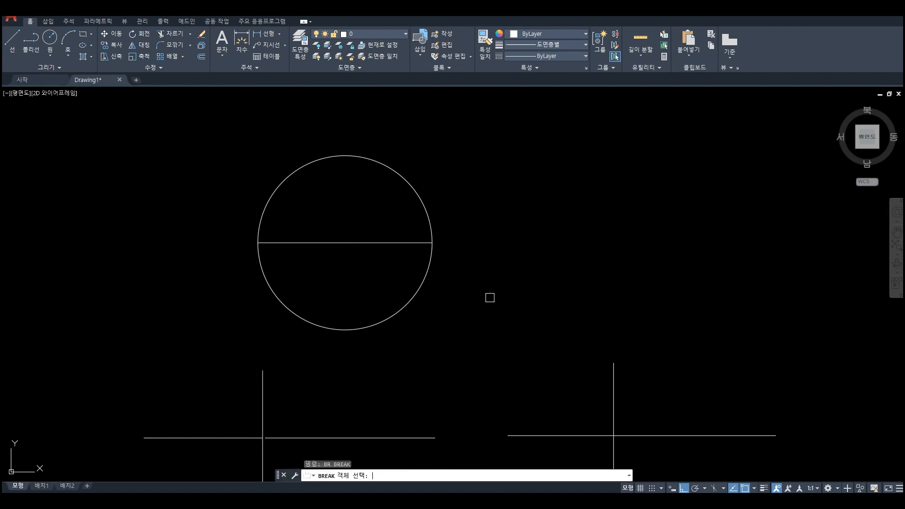
pyautogui.click(426, 224)
pyautogui.write('f')
pyautogui.press('Return')
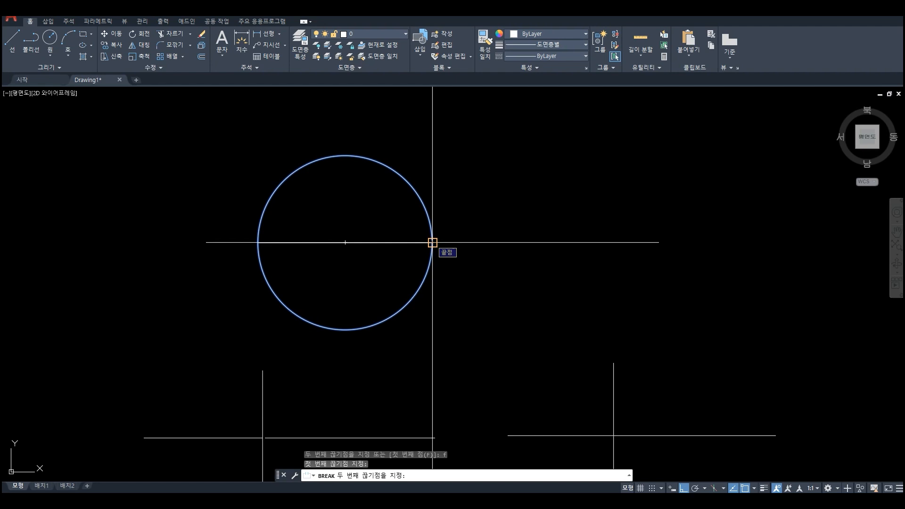
pyautogui.click(433, 243)
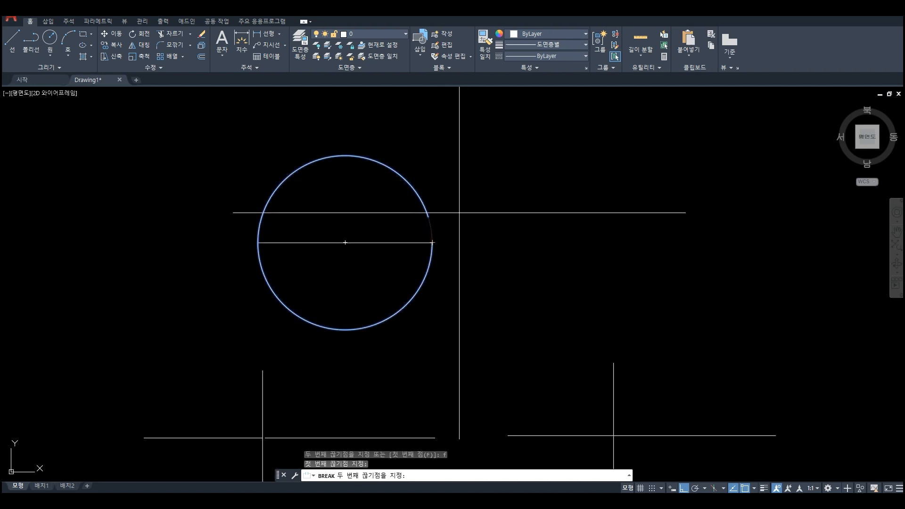
pyautogui.click(432, 242)
pyautogui.scroll(4, 453, 250)
pyautogui.scroll(-4, 454, 241)
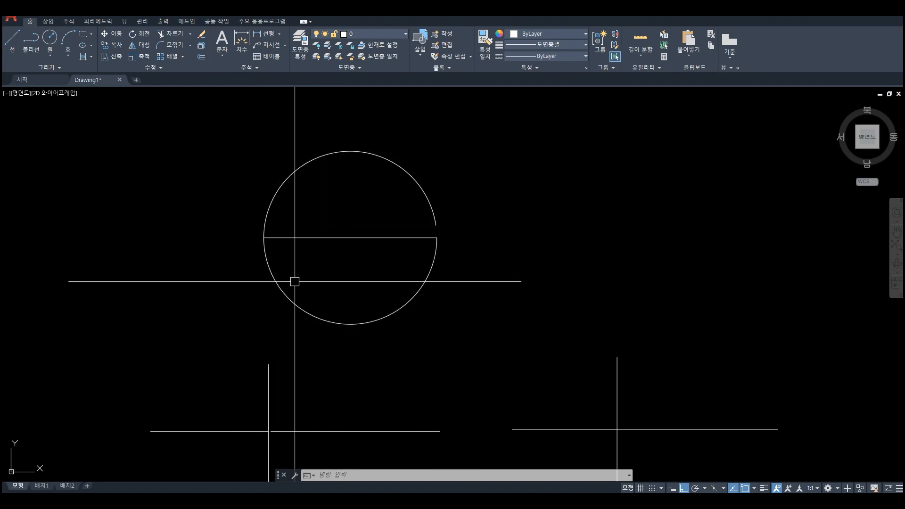
# Draw a second, slightly smaller circle to the right of the broken one, above the right cross
pyautogui.moveTo(617, 281); pyautogui.dragTo(484, 296, button='middle')
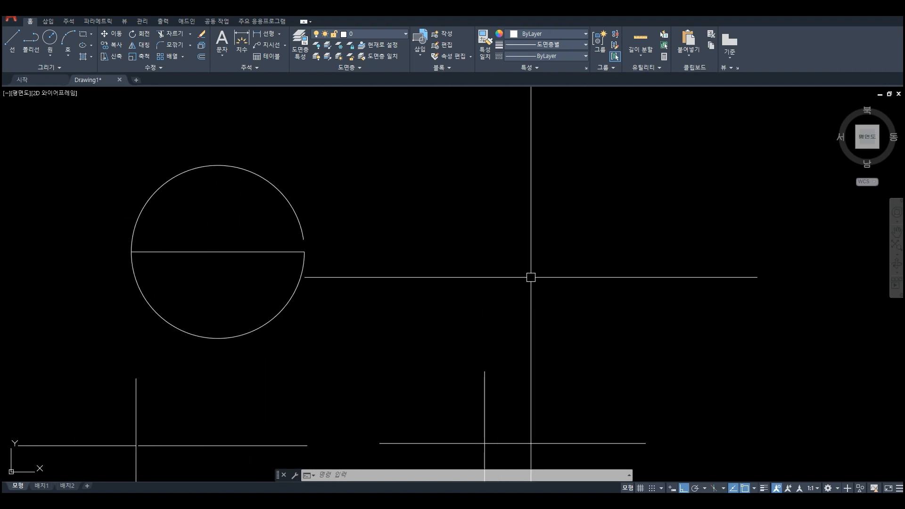
pyautogui.write('c')
pyautogui.press('Return')
pyautogui.click(492, 240)
pyautogui.click(564, 270)
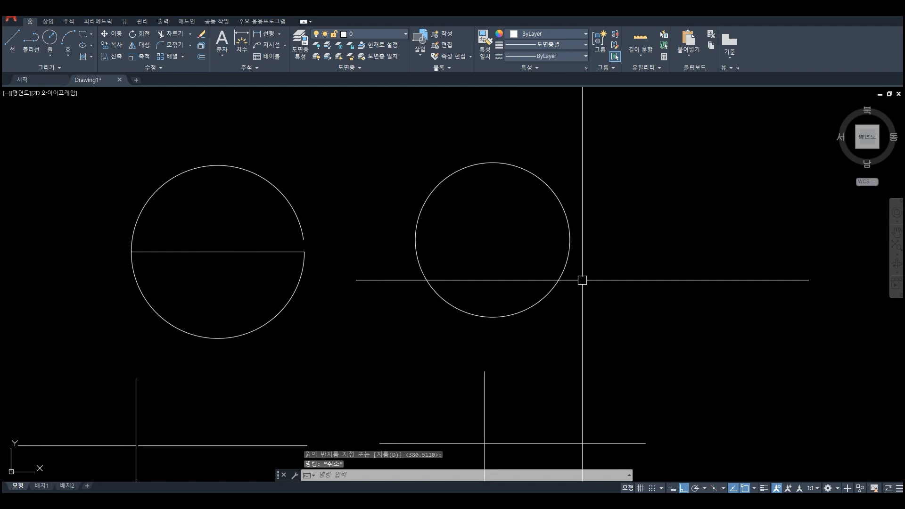
# Draw a horizontal diameter line between the left and right quadrants of the second circle
pyautogui.write('l')
pyautogui.press('Return')
pyautogui.click(415, 240)
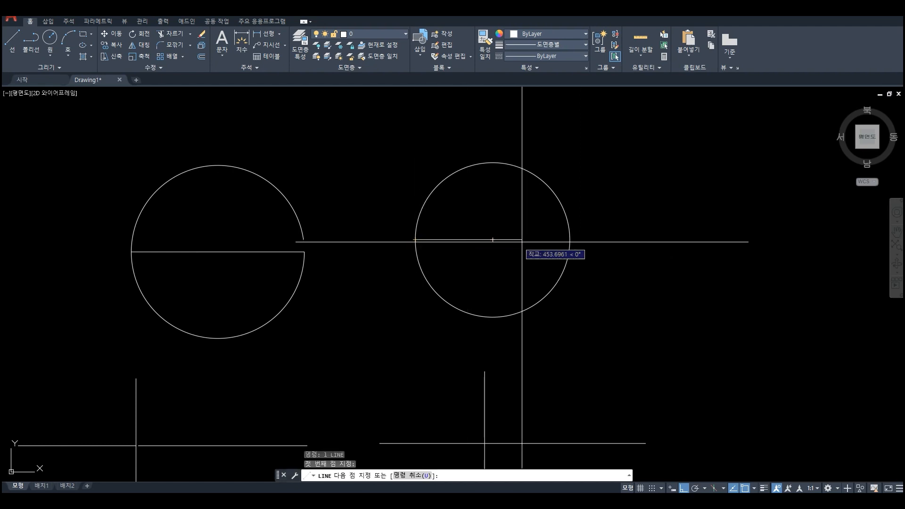
pyautogui.click(570, 240)
pyautogui.press('Return')
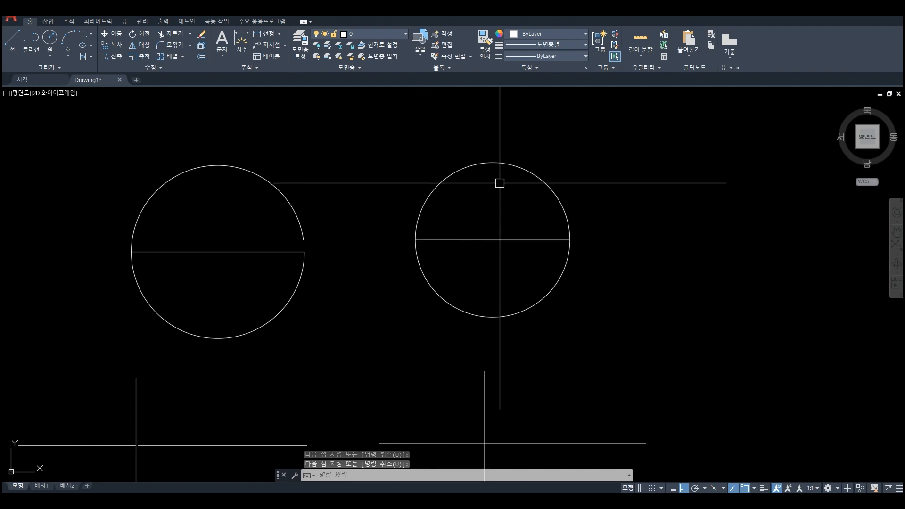
# Try to split the second circle with Break at Point near the right end of its diameter line
pyautogui.click(163, 66)
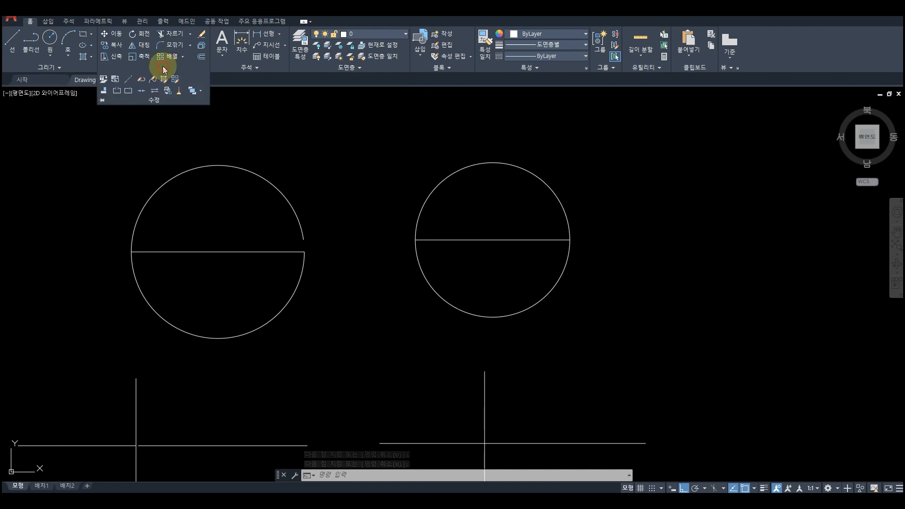
pyautogui.click(129, 92)
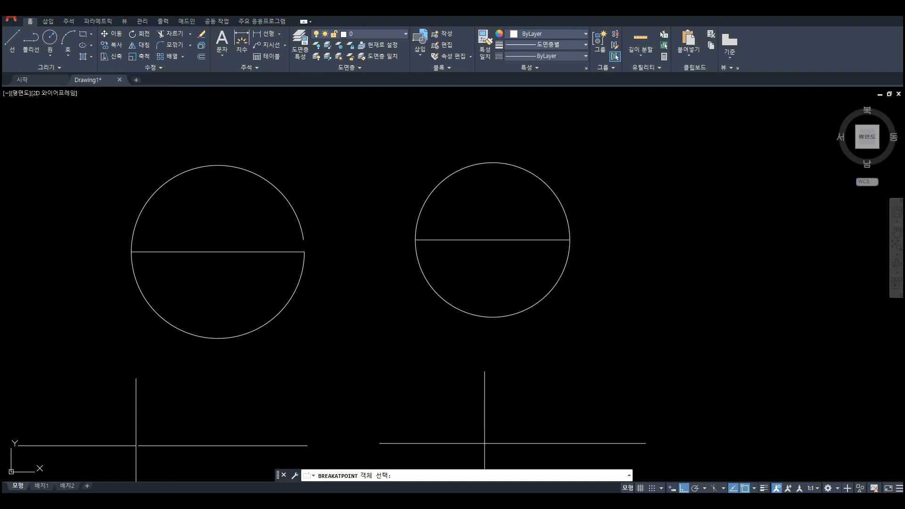
pyautogui.click(570, 237)
pyautogui.click(571, 236)
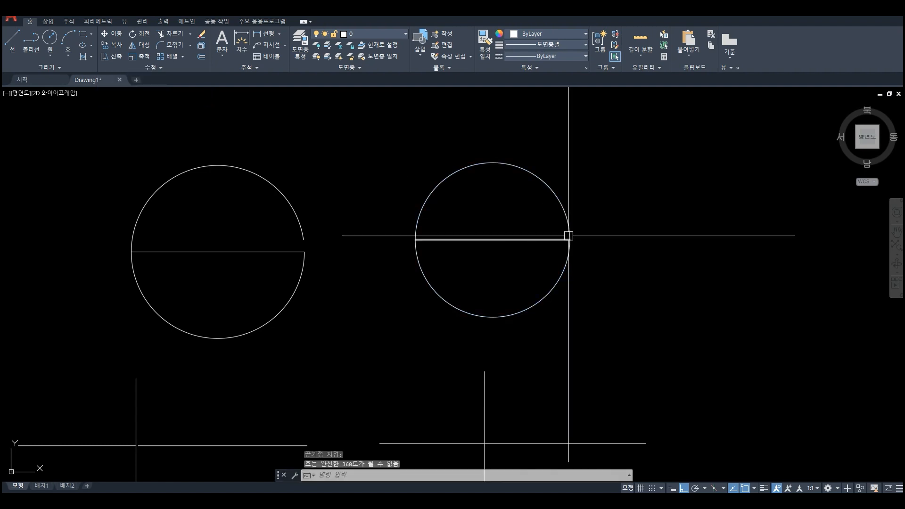
# Try Break at Point on the second circle at its diameter line's left end, and select the circle to check it
pyautogui.click(153, 68)
pyautogui.click(129, 89)
pyautogui.click(419, 215)
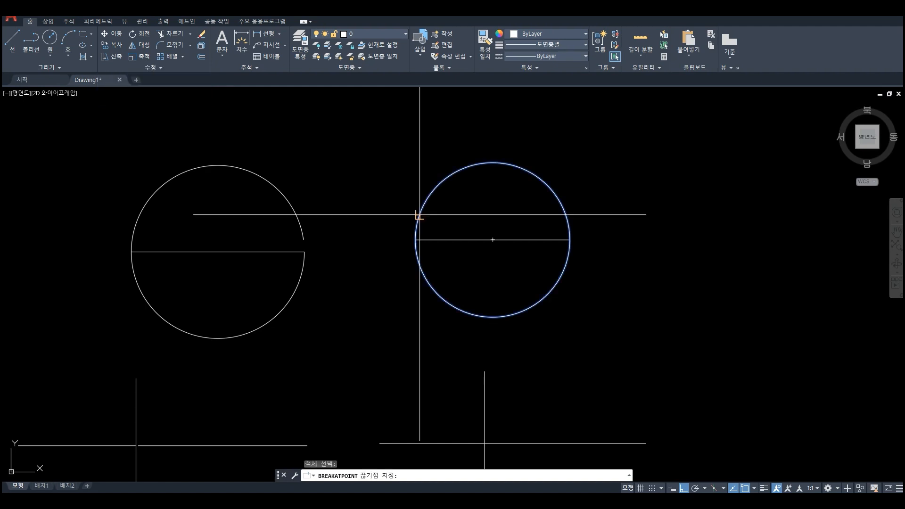
pyautogui.click(415, 240)
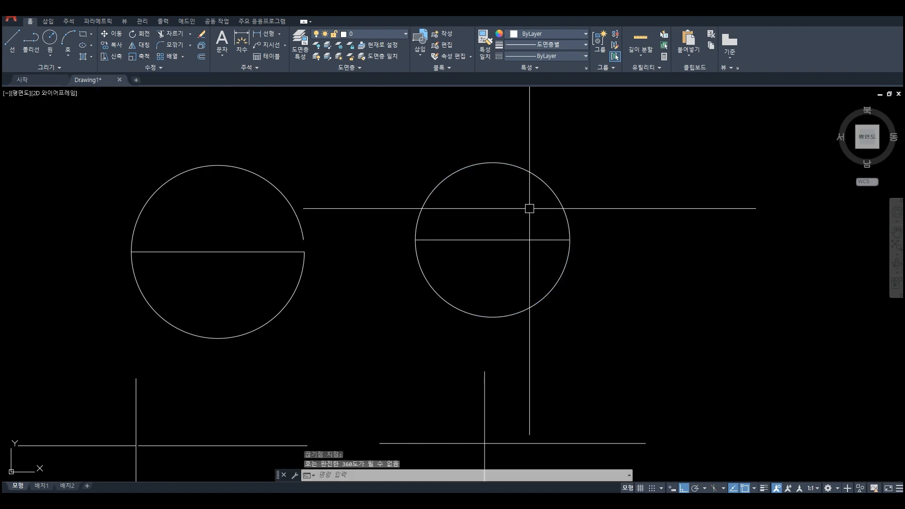
pyautogui.click(562, 203)
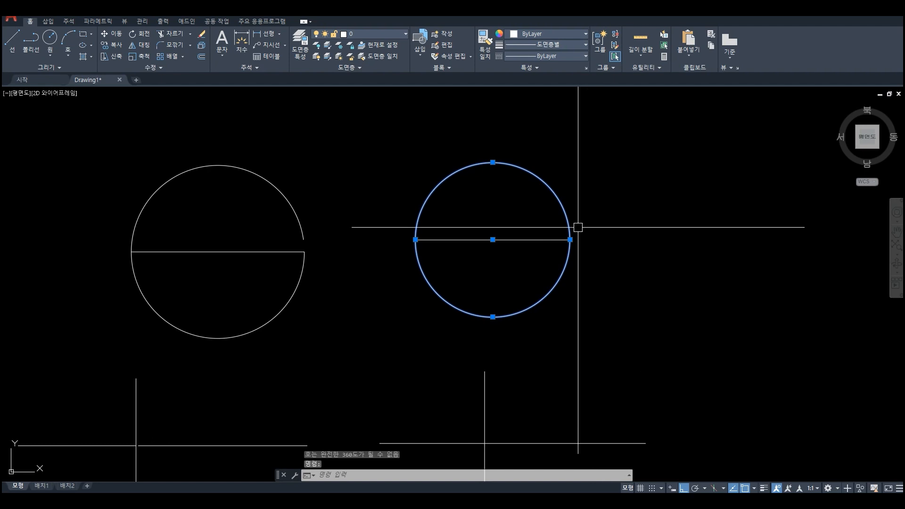
pyautogui.press('Escape')
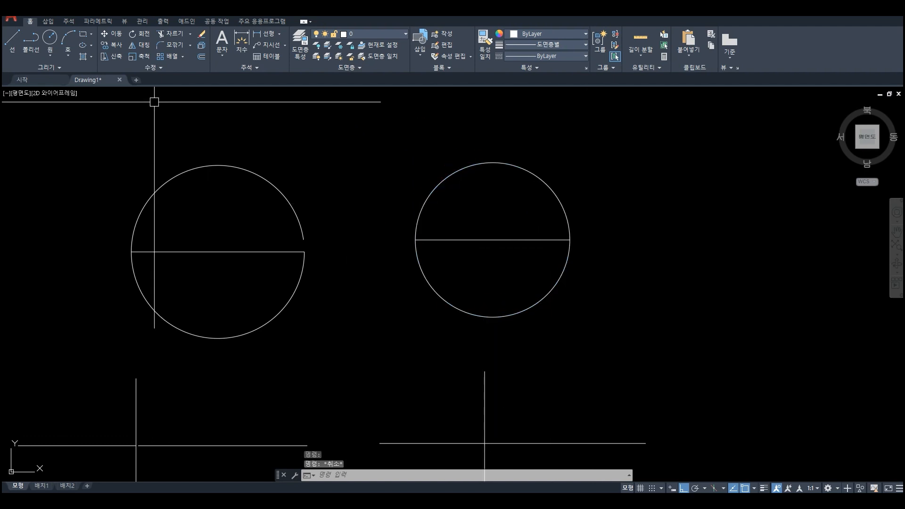
# Break the second circle using the First point option, from its diameter line's right end to a point slightly above
pyautogui.write('br')
pyautogui.press('Return')
pyautogui.click(567, 266)
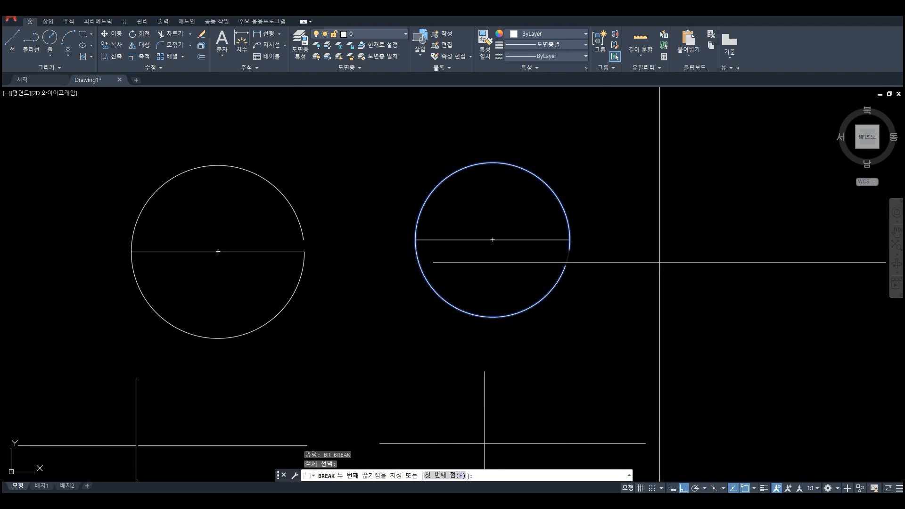
pyautogui.write('f')
pyautogui.press('Return')
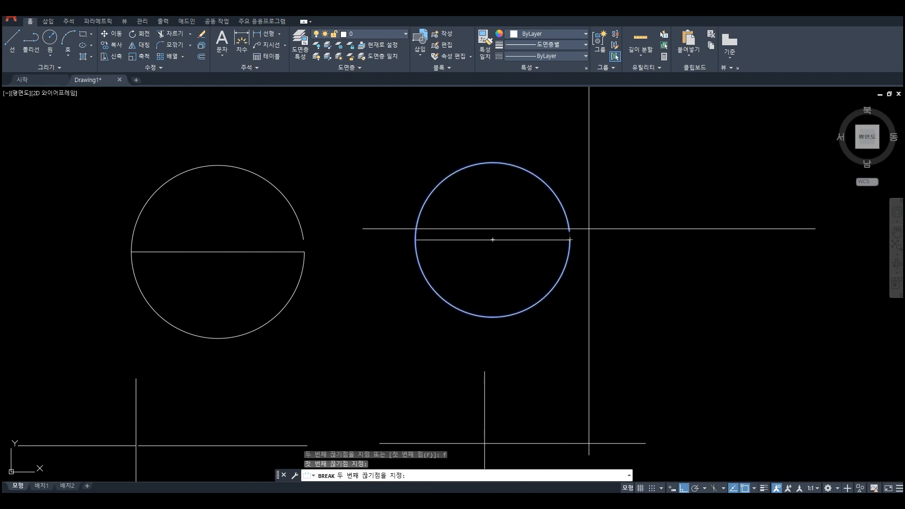
pyautogui.scroll(4, 589, 228)
pyautogui.click(586, 236)
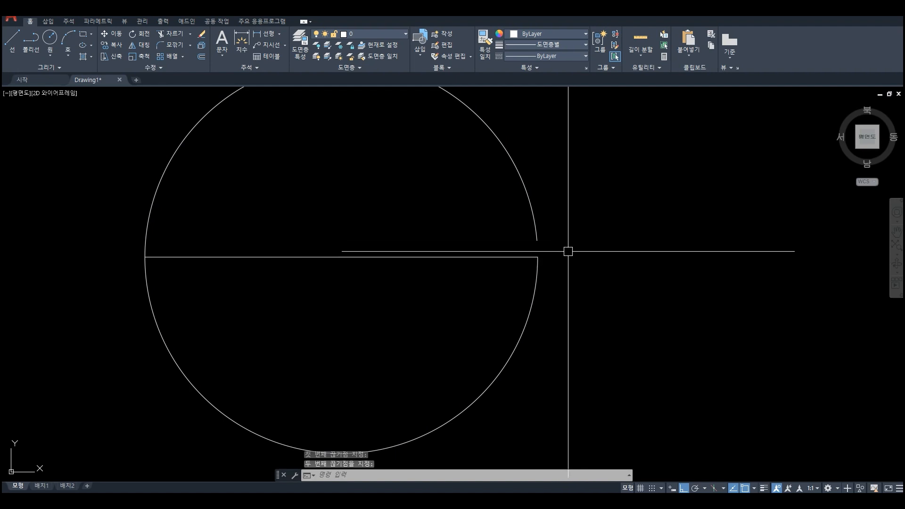
# Split the second circle's remaining arc with Break at Point at the left end of its diameter line
pyautogui.click(160, 68)
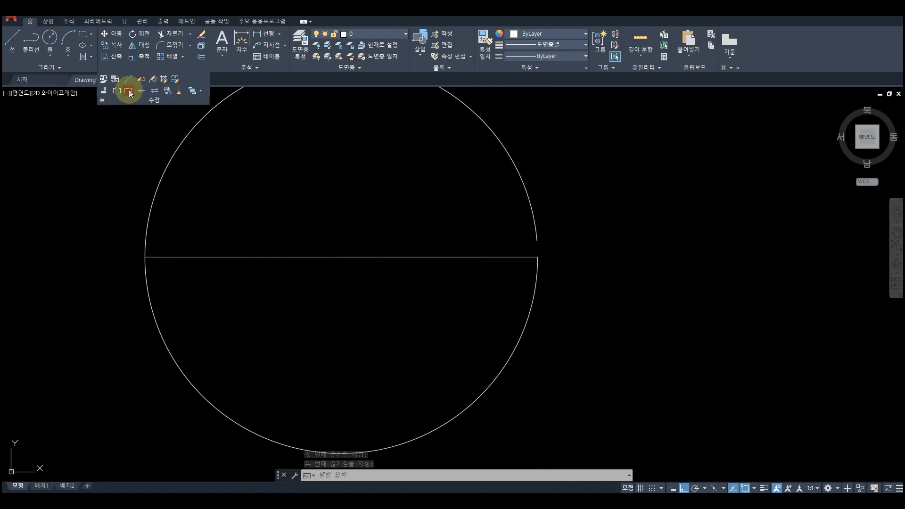
pyautogui.click(129, 90)
pyautogui.click(156, 194)
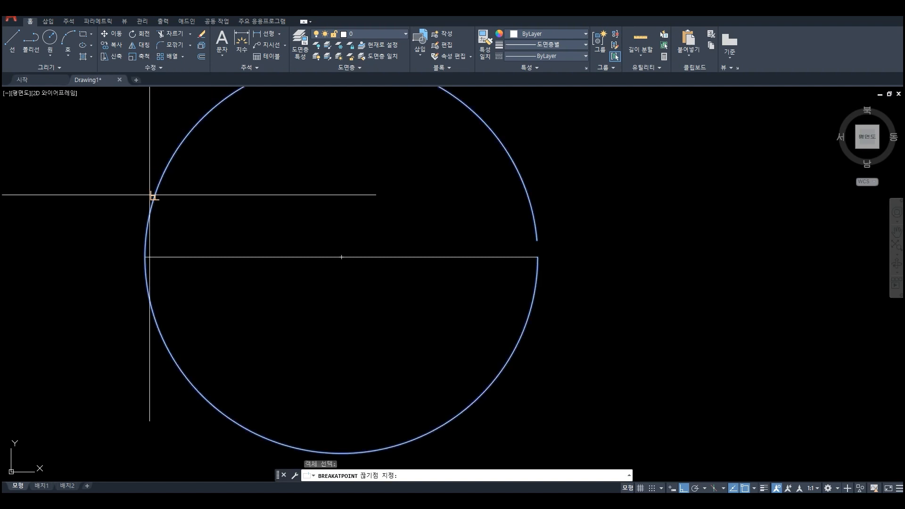
pyautogui.click(145, 257)
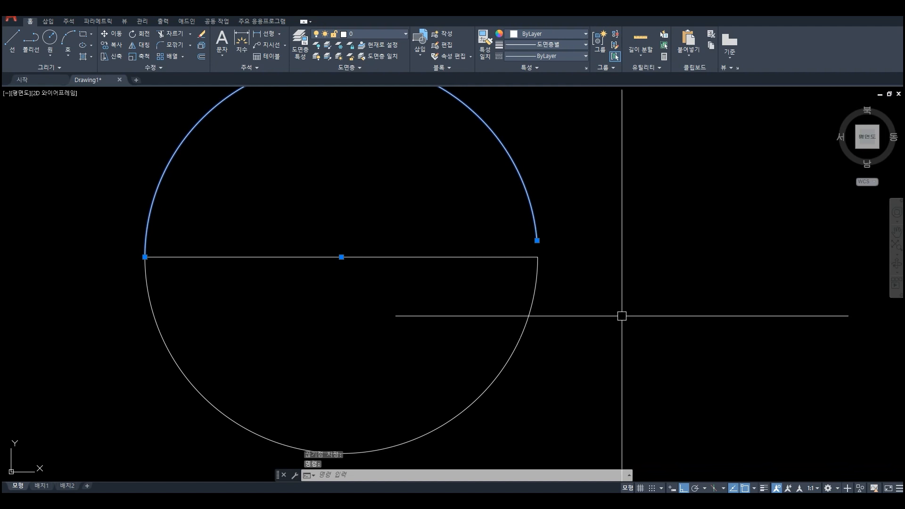
pyautogui.press('Escape')
pyautogui.click(149, 68)
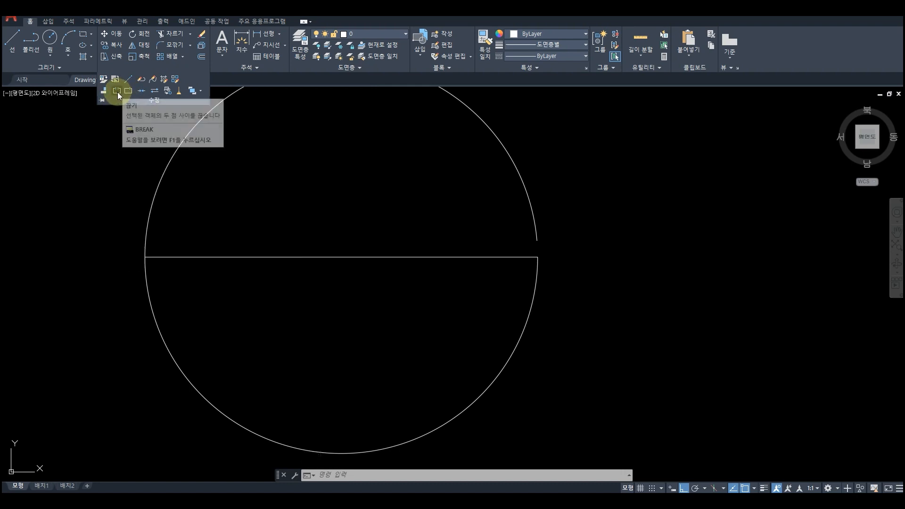
pyautogui.press('Escape')
pyautogui.press('Escape')
pyautogui.scroll(-5, 613, 302)
pyautogui.moveTo(615, 312); pyautogui.dragTo(574, 275, button='middle')
pyautogui.scroll(2, 574, 276)
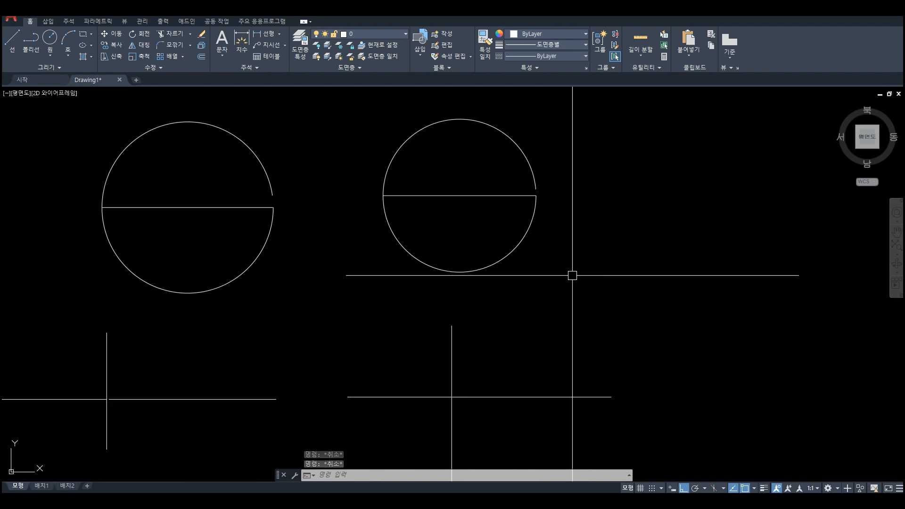